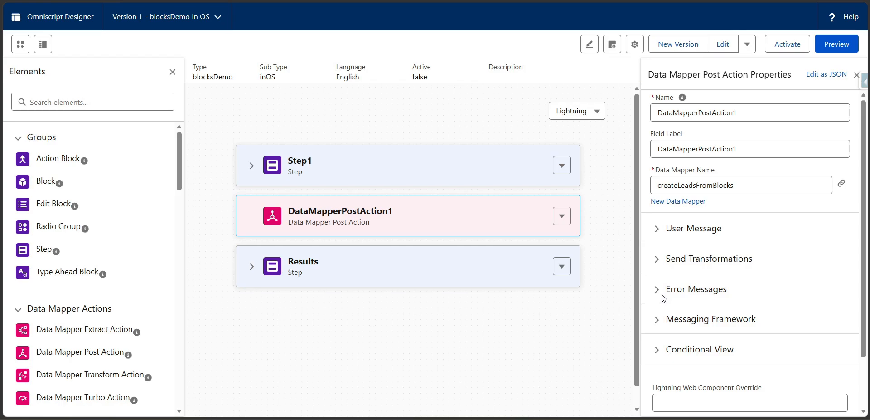
Examine the default error message and the path, value and message fields of a new custom error message for DataMapperPostAction1
{"action": "left_click", "coordinate": [657, 290]}
{"action": "scroll", "coordinate": [690, 292], "scroll_direction": "down", "scroll_amount": 1}
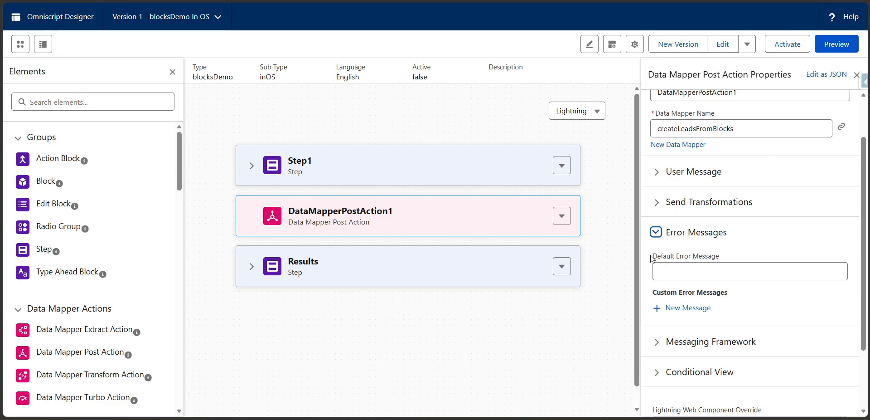
{"action": "left_click_drag", "start_coordinate": [651, 256], "coordinate": [721, 259]}
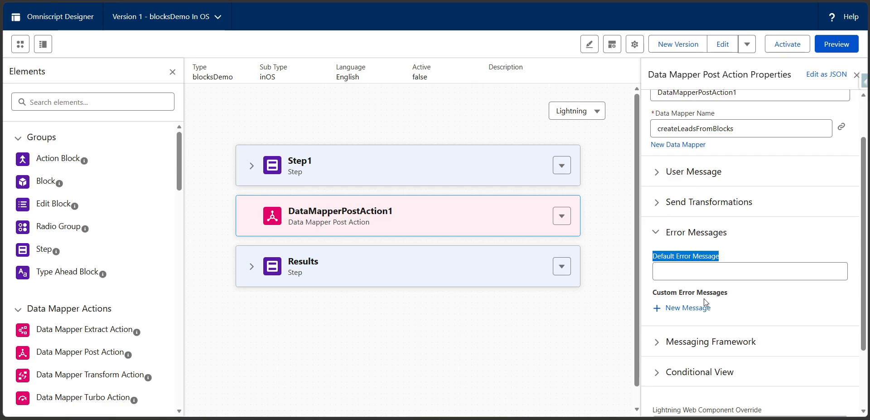
{"action": "left_click", "coordinate": [687, 308]}
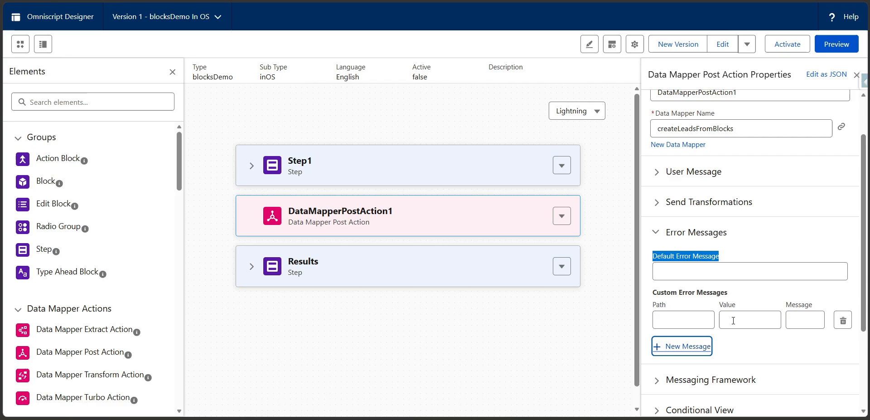
{"action": "double_click", "coordinate": [725, 305]}
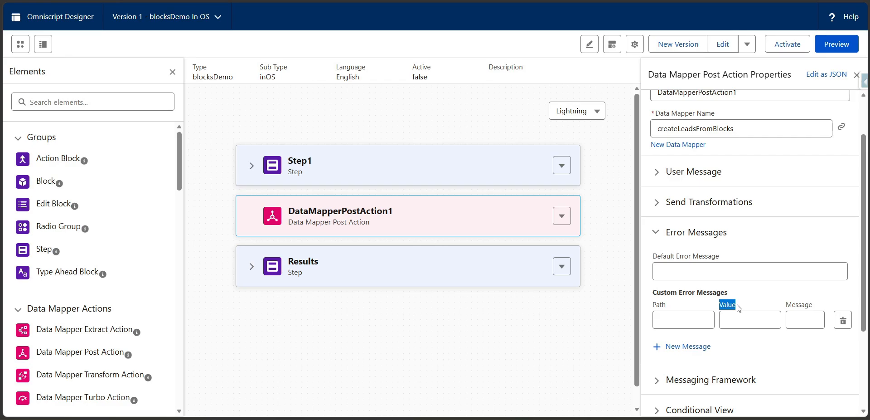
{"action": "left_click_drag", "start_coordinate": [785, 305], "coordinate": [815, 305]}
{"action": "left_click", "coordinate": [812, 304]}
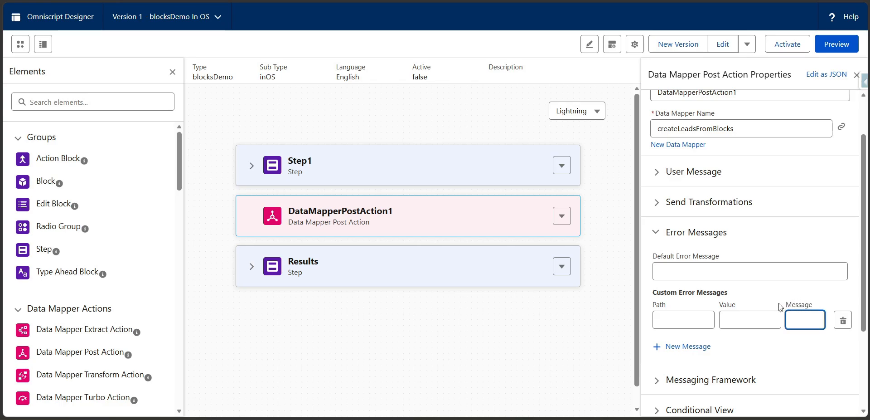
{"action": "left_click_drag", "start_coordinate": [779, 306], "coordinate": [829, 308]}
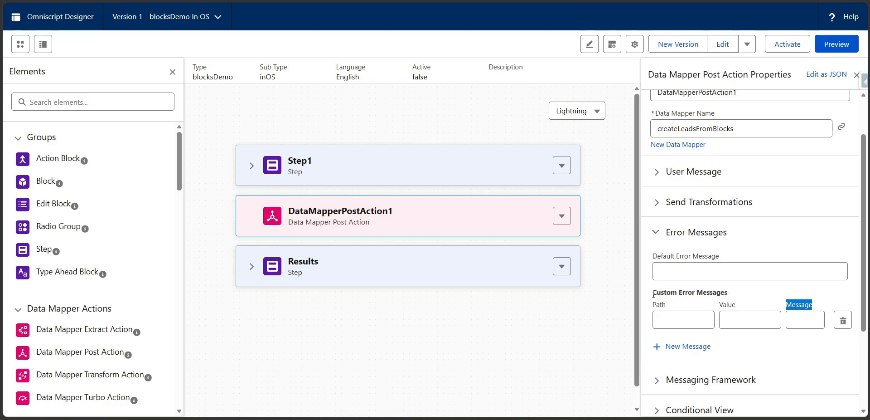
{"action": "left_click_drag", "start_coordinate": [655, 293], "coordinate": [730, 294]}
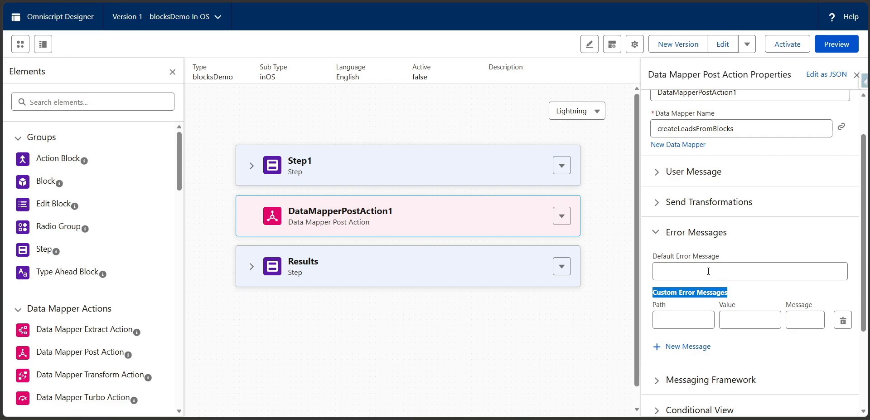
Make the Last Name and First Name fields in Step1's Lead Record block not required
{"action": "left_click", "coordinate": [261, 165]}
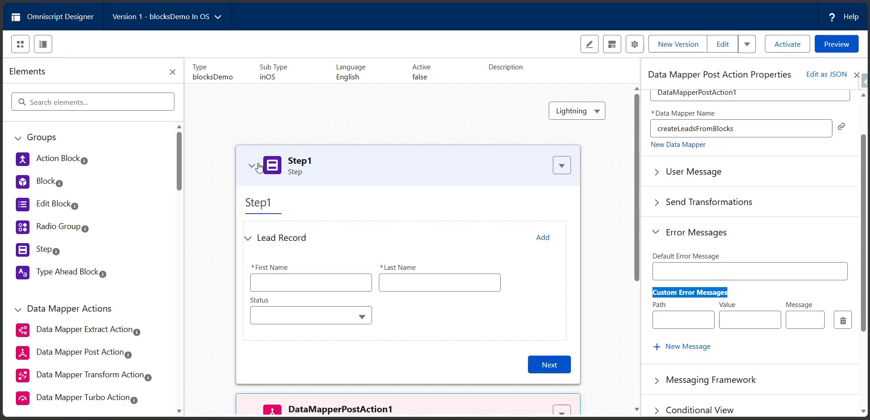
{"action": "left_click", "coordinate": [348, 244]}
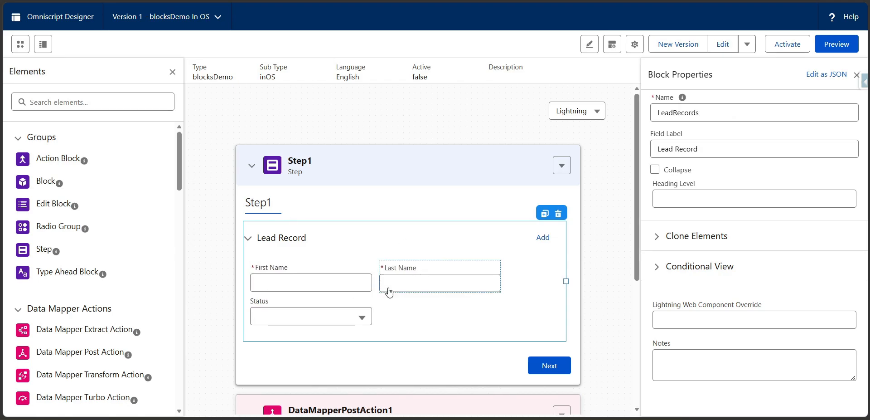
{"action": "scroll", "coordinate": [385, 289], "scroll_direction": "down", "scroll_amount": 2}
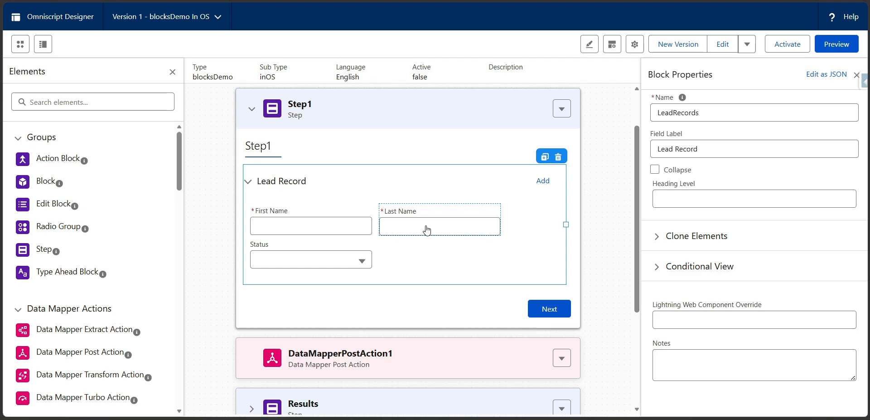
{"action": "scroll", "coordinate": [426, 232], "scroll_direction": "up", "scroll_amount": 1}
{"action": "scroll", "coordinate": [421, 240], "scroll_direction": "down", "scroll_amount": 3}
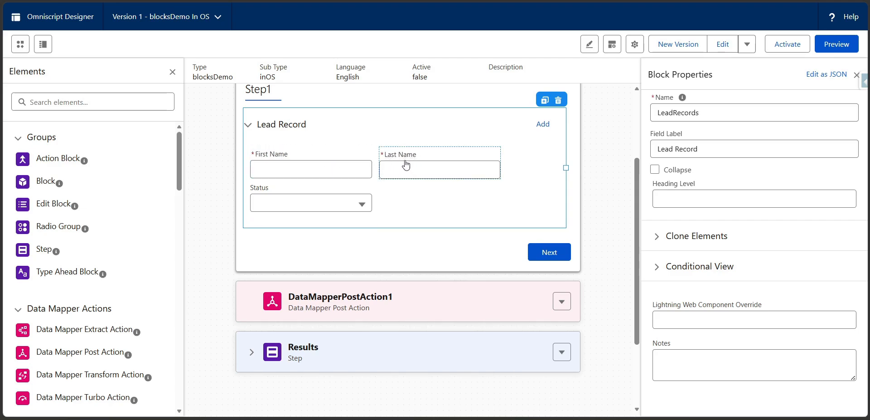
{"action": "left_click", "coordinate": [406, 166]}
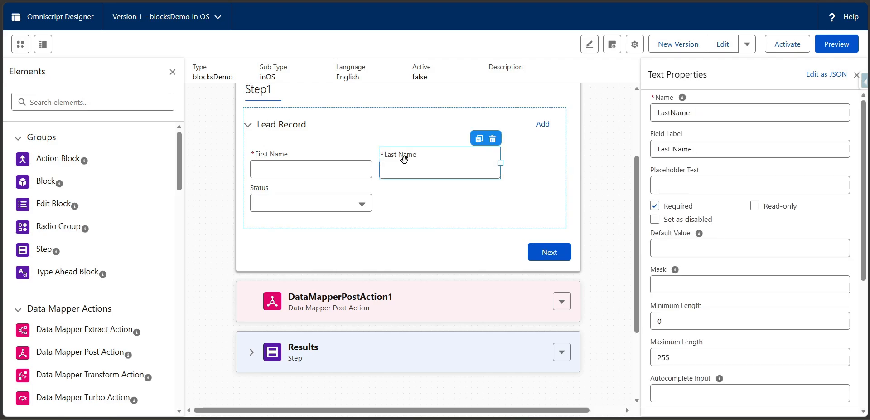
{"action": "left_click", "coordinate": [655, 206]}
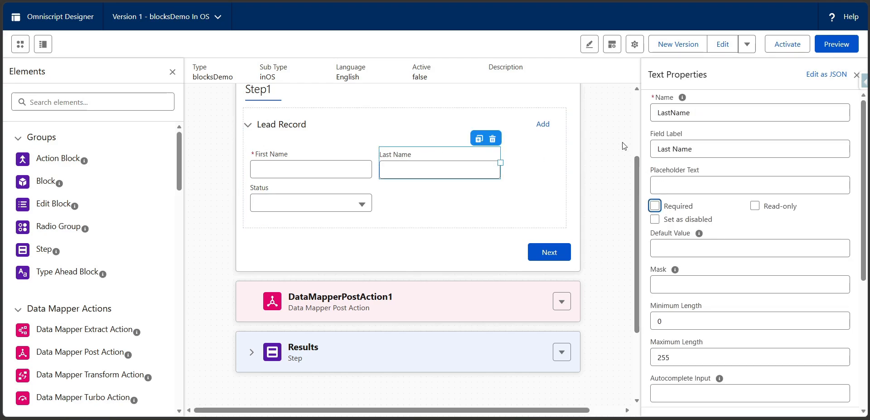
{"action": "left_click", "coordinate": [539, 44]}
{"action": "left_click", "coordinate": [355, 155]}
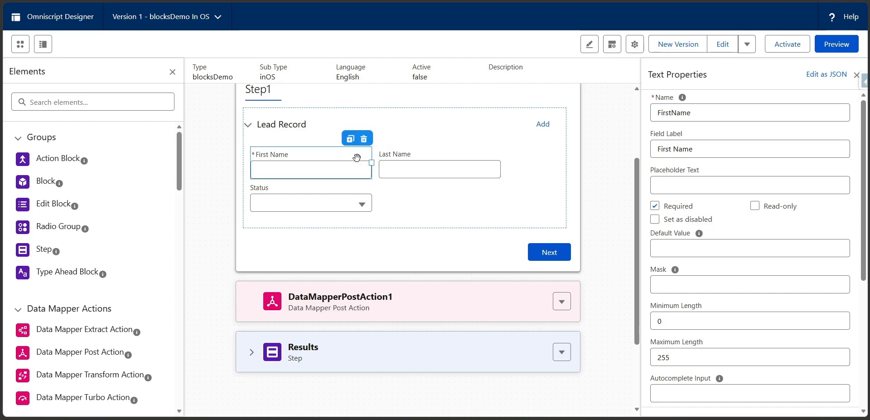
{"action": "left_click", "coordinate": [662, 205]}
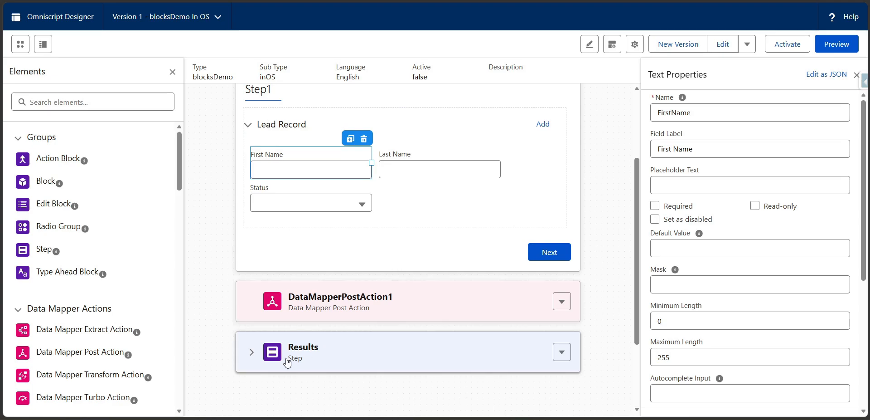
Review the Lead object and field mappings of the createLeadsFromBlocks Data Mapper, and return to the Lead Record block in the Omniscript
{"action": "left_click", "coordinate": [363, 310]}
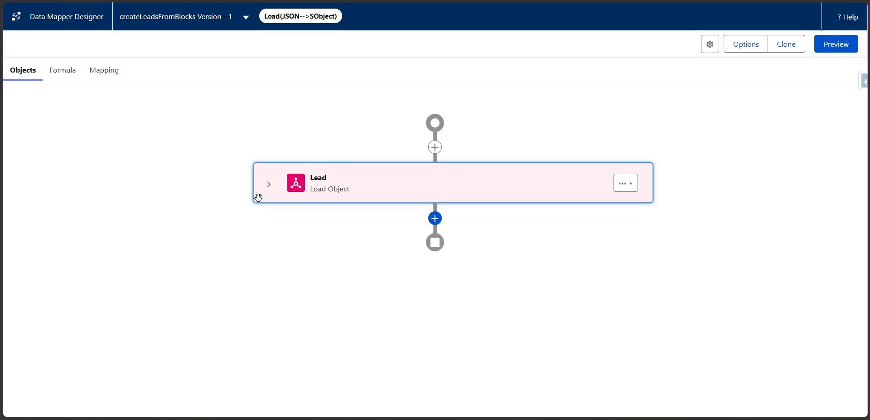
{"action": "left_click", "coordinate": [268, 184]}
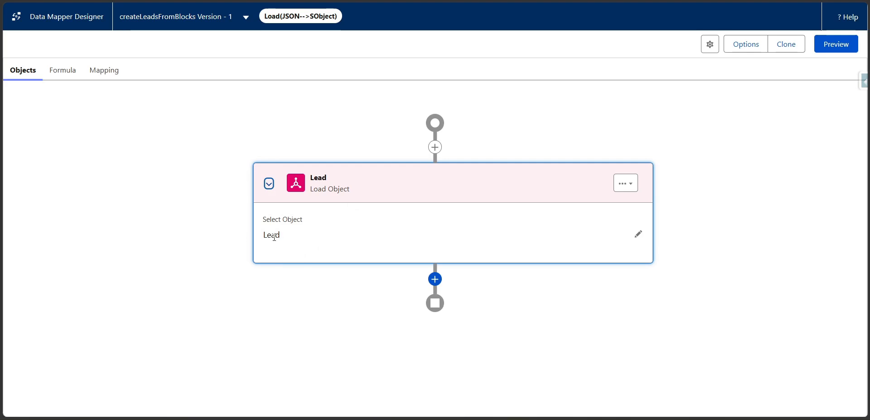
{"action": "left_click", "coordinate": [114, 77]}
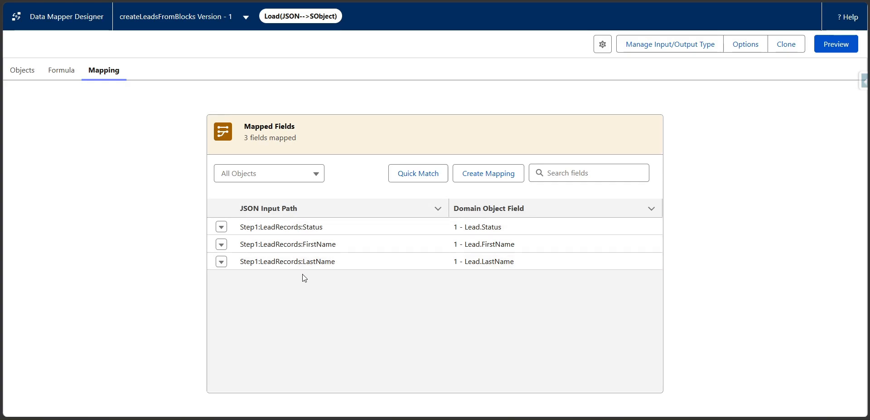
{"action": "key", "text": "ctrl+Tab"}
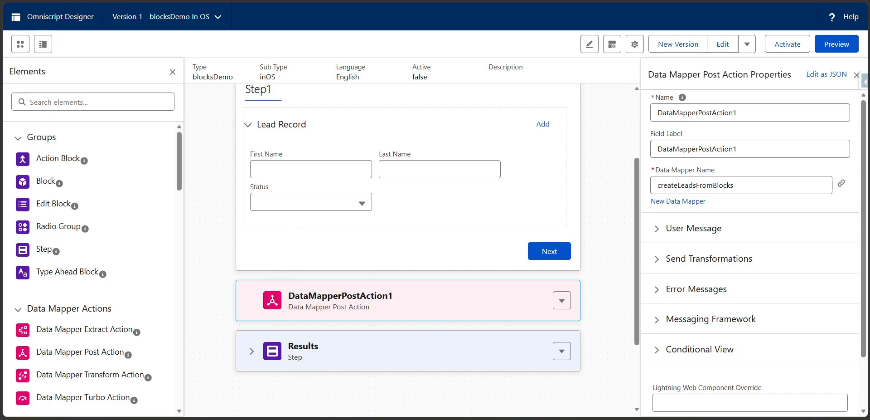
{"action": "scroll", "coordinate": [363, 247], "scroll_direction": "up", "scroll_amount": 3}
{"action": "left_click", "coordinate": [407, 246]}
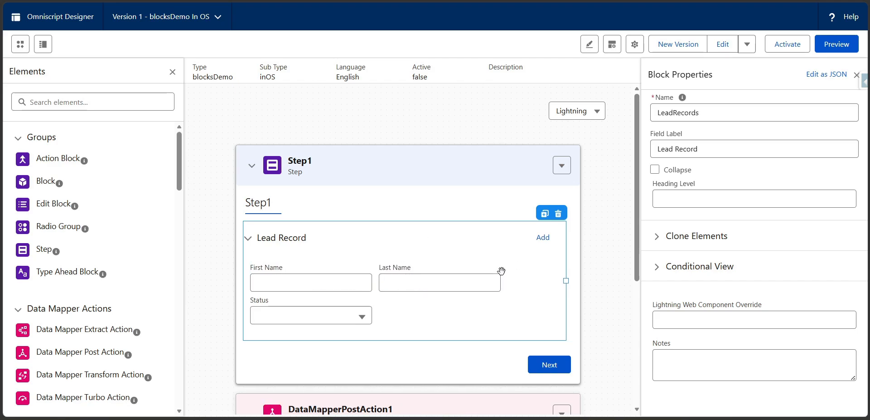
Preview the Omniscript and try adding and deleting a second Lead Record block
{"action": "left_click", "coordinate": [834, 48]}
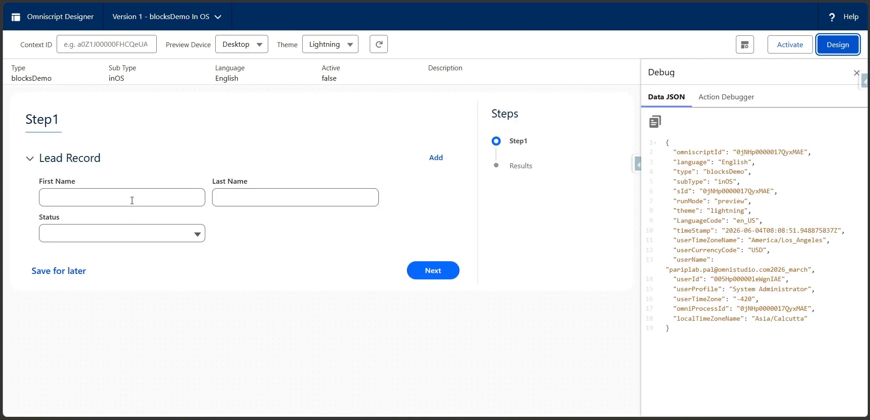
{"action": "left_click", "coordinate": [131, 200]}
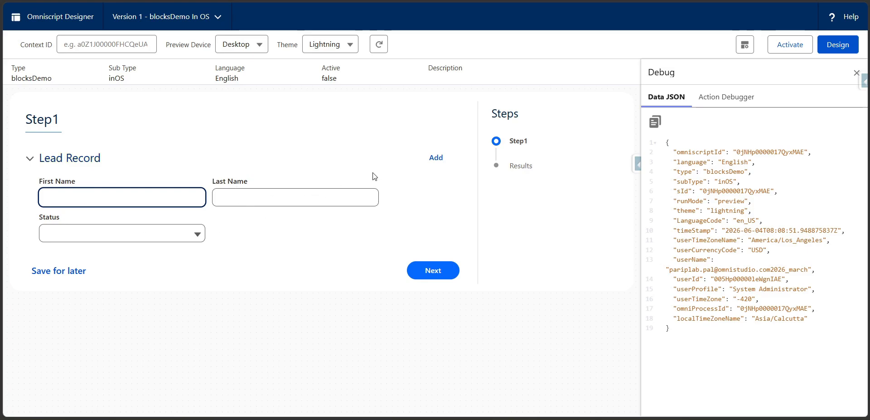
{"action": "left_click", "coordinate": [429, 158]}
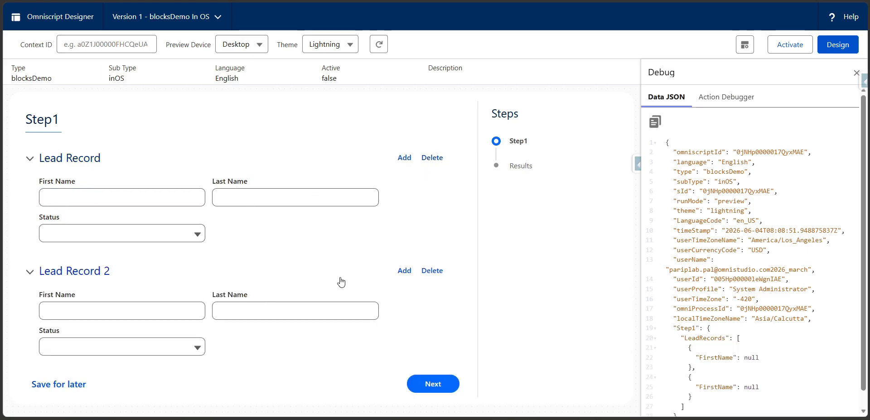
{"action": "left_click", "coordinate": [432, 271]}
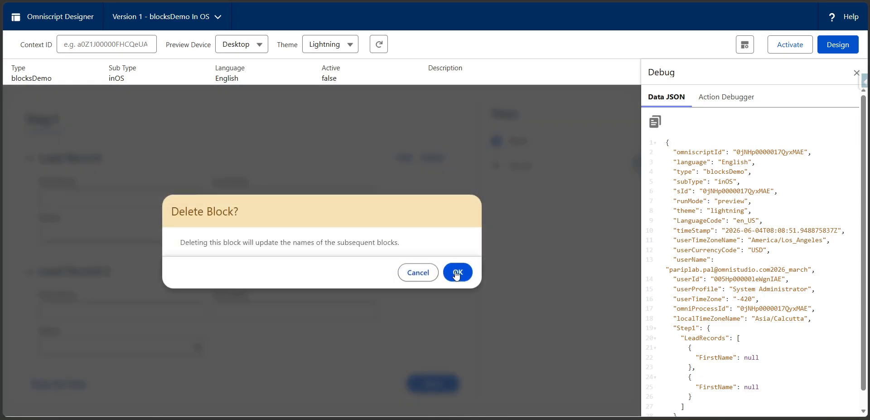
{"action": "left_click", "coordinate": [458, 272]}
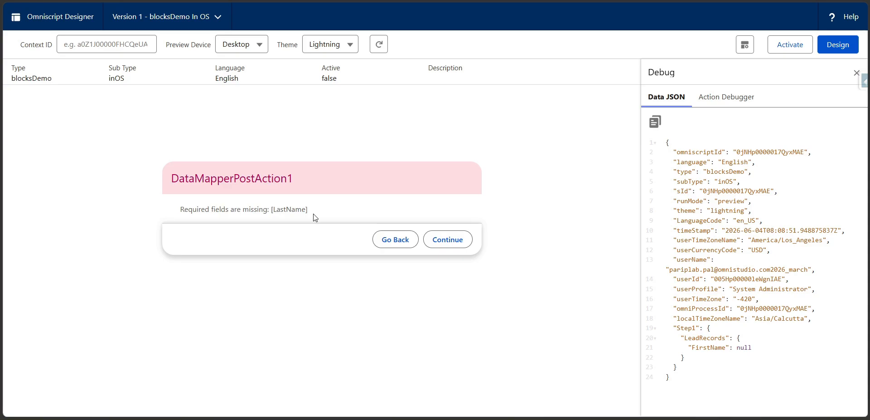
Read the error DataMapperPostAction1 gives for the blank Lead Record, and go back to the Omniscript design
{"action": "left_click_drag", "start_coordinate": [313, 213], "coordinate": [177, 220]}
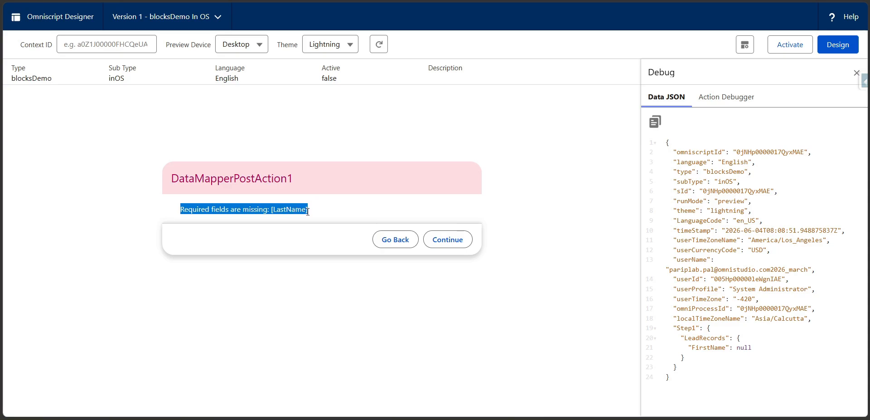
{"action": "left_click", "coordinate": [395, 240]}
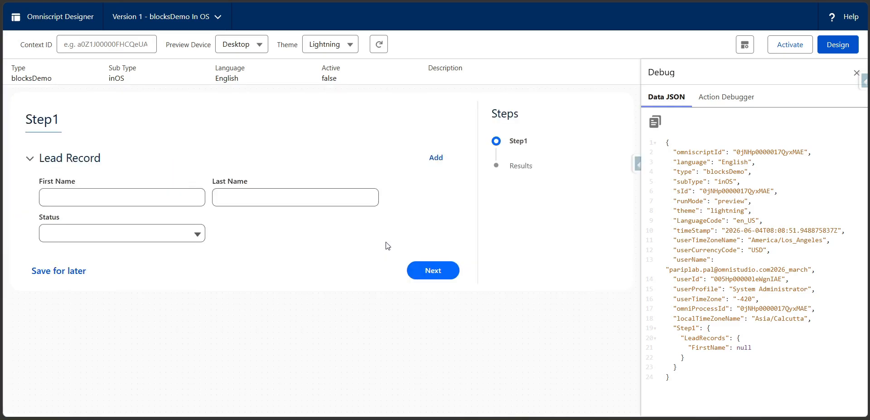
{"action": "left_click", "coordinate": [833, 46]}
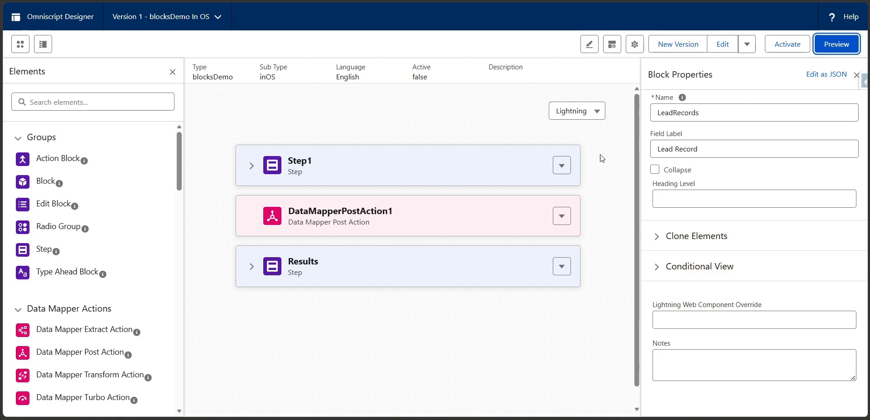
Set DataMapperPostAction1's default error message to "Error Occurred. Please review all the fields!!"
{"action": "left_click", "coordinate": [308, 212]}
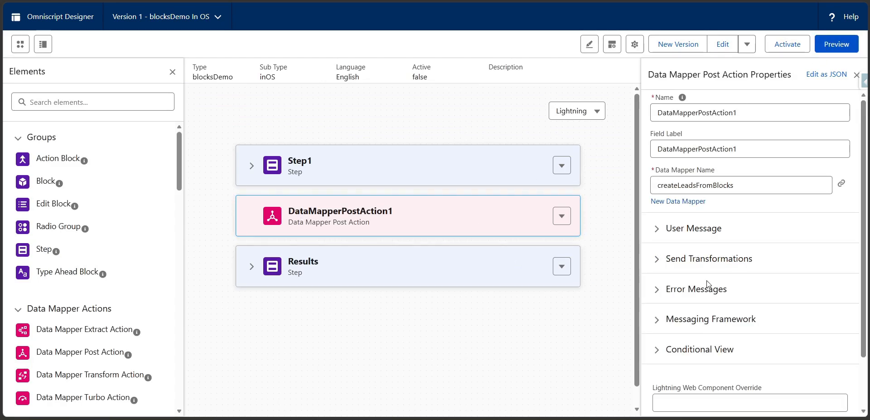
{"action": "scroll", "coordinate": [684, 286], "scroll_direction": "down", "scroll_amount": 2}
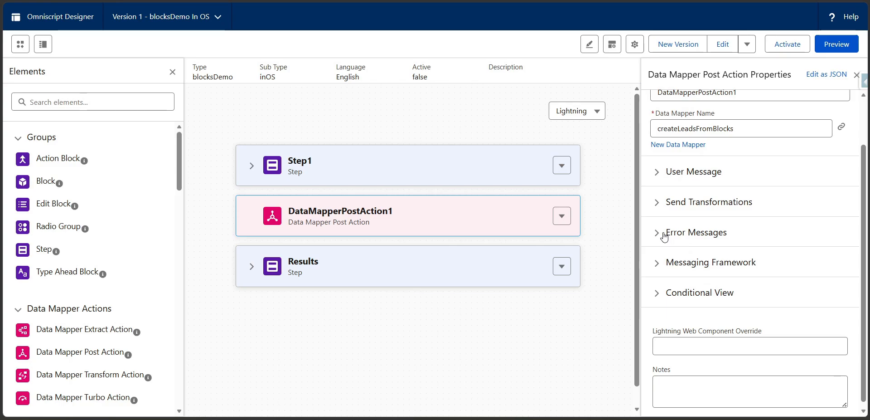
{"action": "left_click", "coordinate": [664, 233]}
{"action": "left_click", "coordinate": [697, 272]}
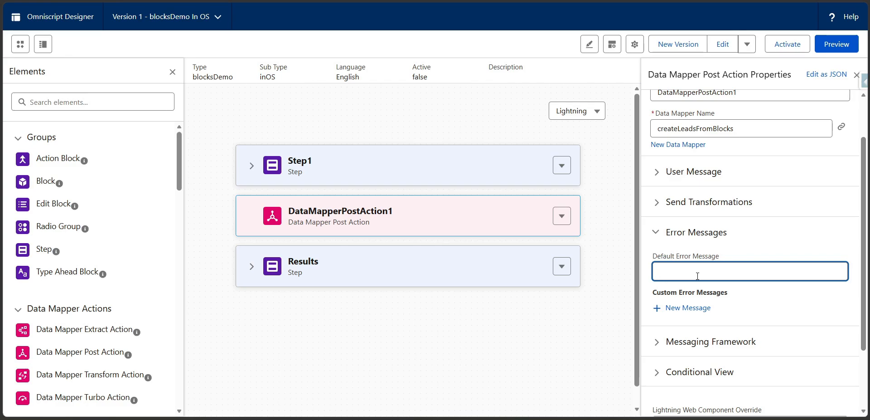
{"action": "type", "text": "Error Occurred. Please review all the file"}
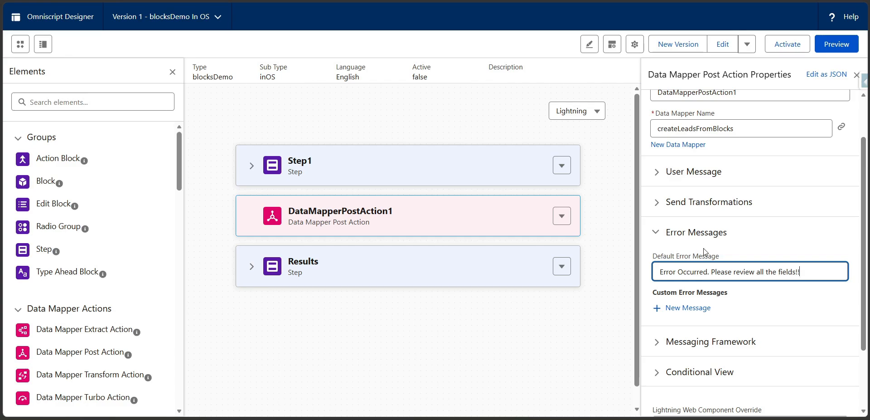
{"action": "left_click", "coordinate": [654, 247]}
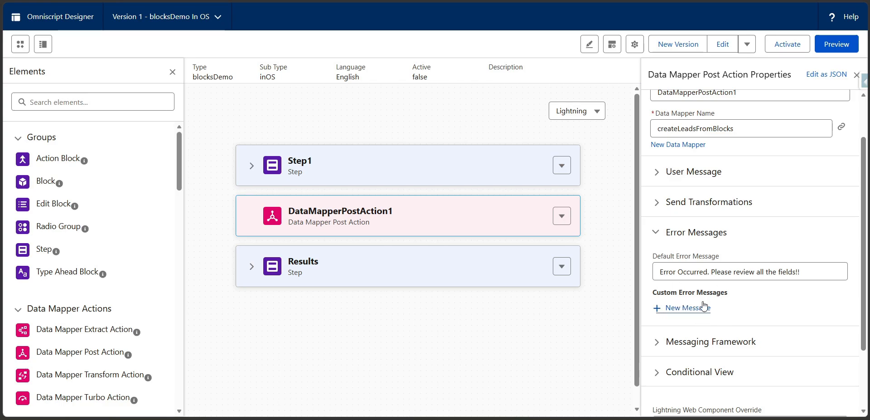
Preview the Omniscript and submit Step1 with a blank Lead Record to test the default error message
{"action": "left_click", "coordinate": [838, 49]}
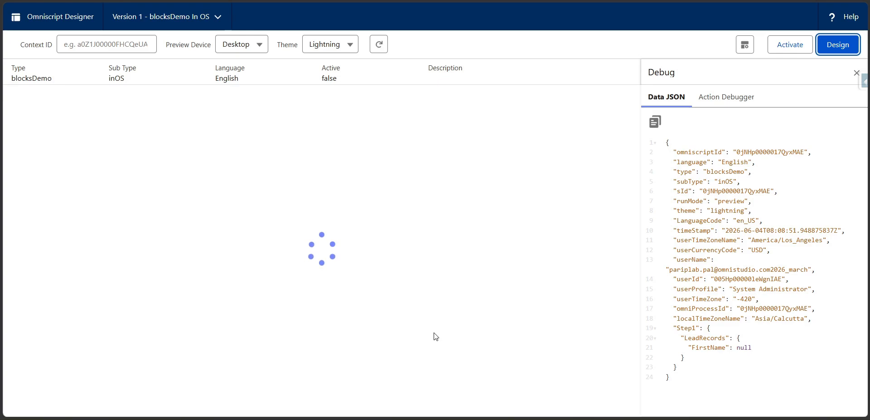
{"action": "left_click", "coordinate": [434, 270]}
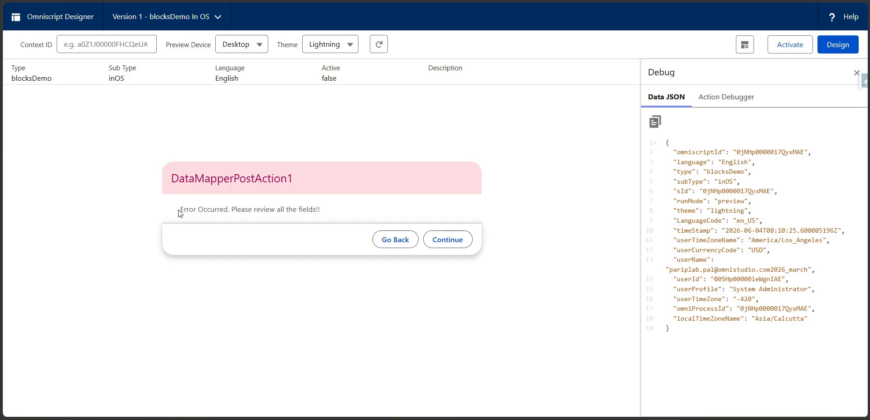
Read the error message DataMapperPostAction1 gives in the preview, and go back to the Omniscript design
{"action": "left_click_drag", "start_coordinate": [179, 210], "coordinate": [317, 213]}
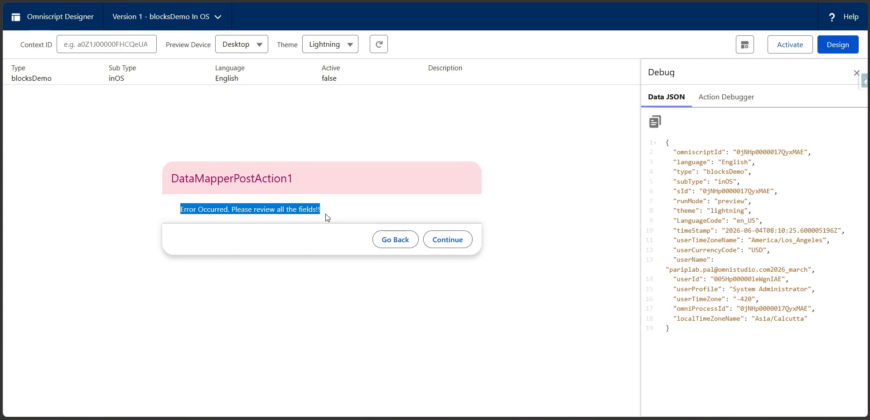
{"action": "left_click", "coordinate": [214, 219]}
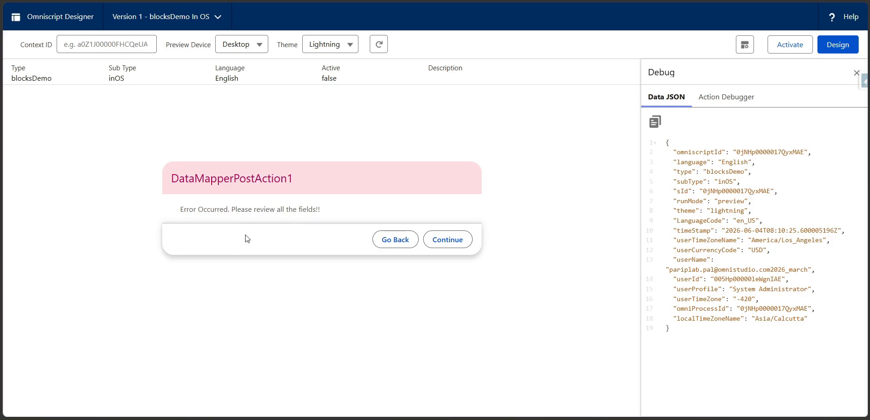
{"action": "left_click", "coordinate": [837, 44]}
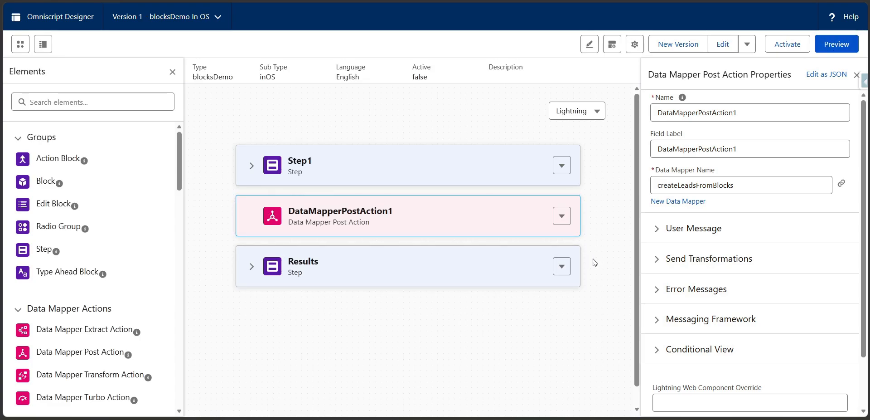
Clear the default error message of DataMapperPostAction1
{"action": "left_click", "coordinate": [685, 291]}
{"action": "double_click", "coordinate": [700, 327]}
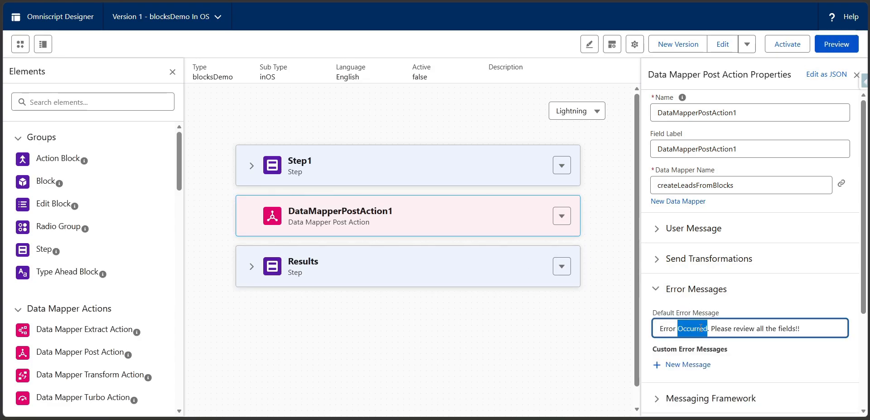
{"action": "key", "text": "ctrl+a"}
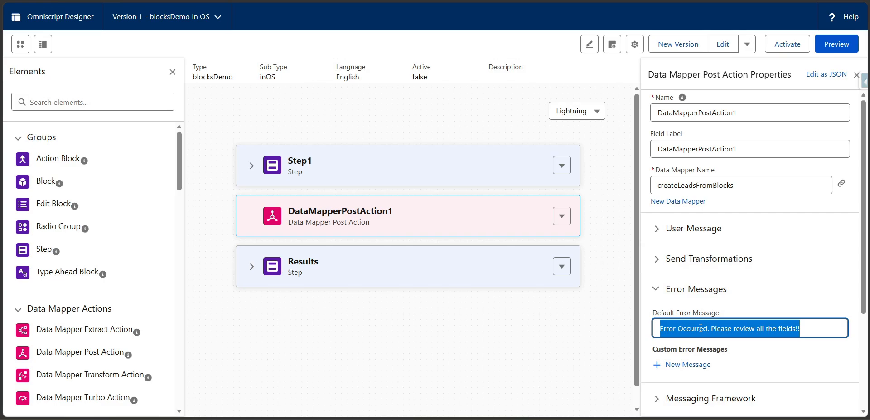
{"action": "key", "text": "BackSpace"}
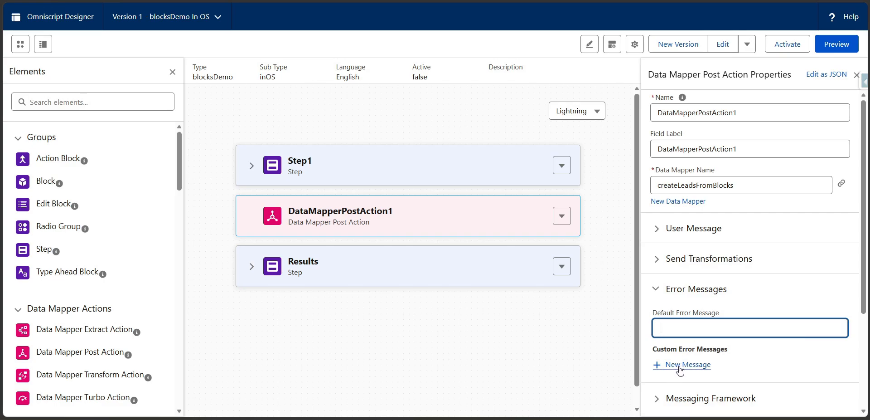
Add a blank custom error message row to DataMapperPostAction1 and review its Path, Value and Message fields
{"action": "left_click", "coordinate": [680, 368]}
{"action": "scroll", "coordinate": [680, 368], "scroll_direction": "down", "scroll_amount": 3}
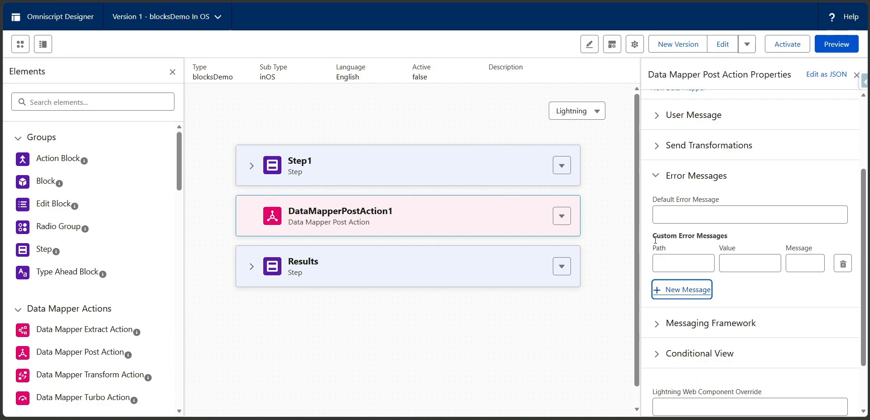
{"action": "left_click_drag", "start_coordinate": [654, 250], "coordinate": [818, 248]}
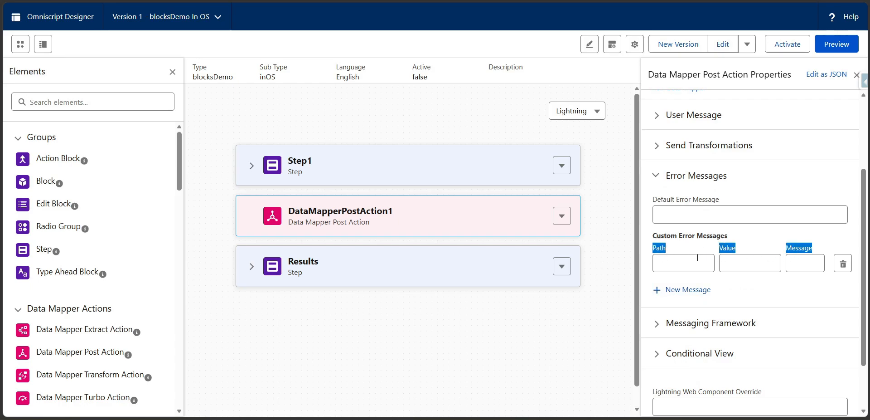
{"action": "left_click", "coordinate": [662, 268]}
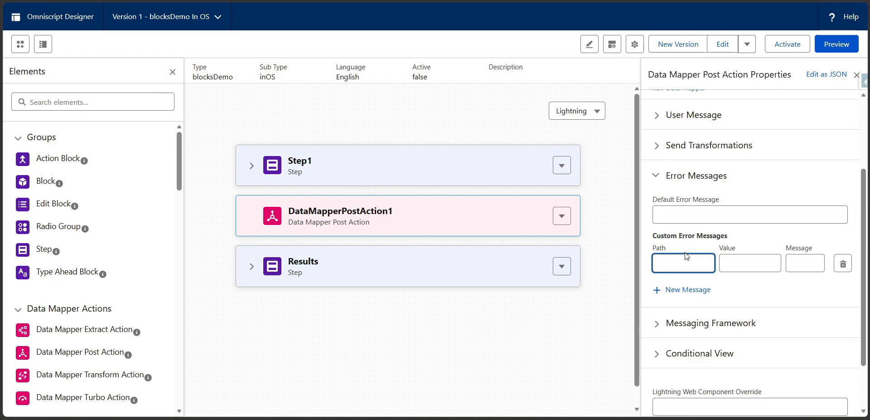
Preview the Omniscript and submit Step1 with a blank Lead Record to read the error given without a default message
{"action": "left_click", "coordinate": [833, 45]}
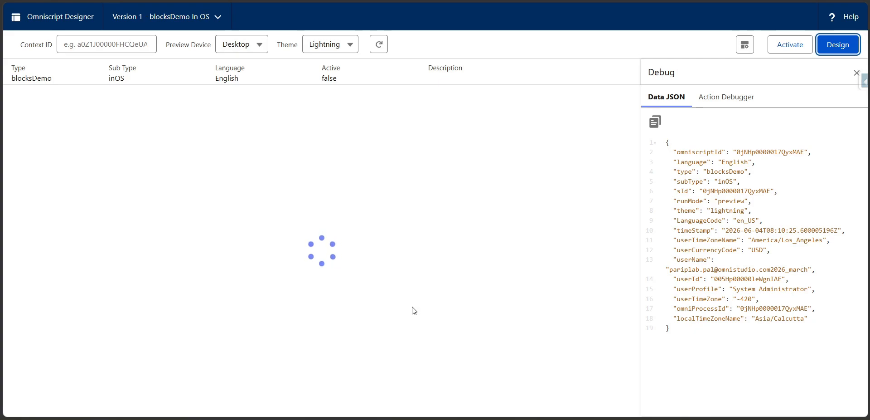
{"action": "left_click", "coordinate": [434, 269]}
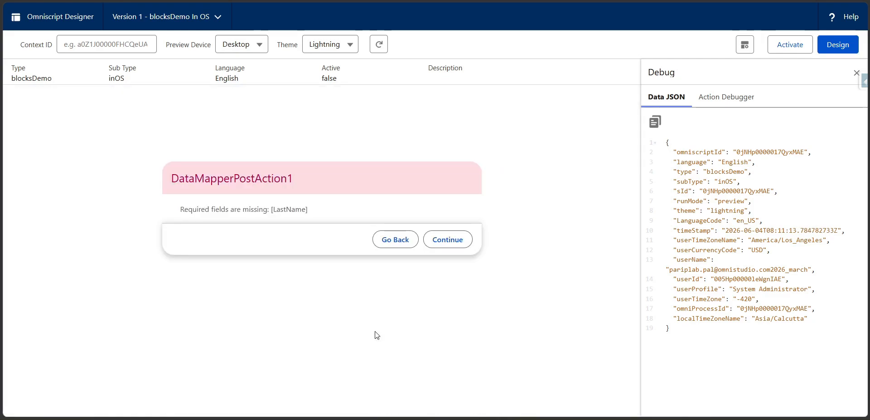
{"action": "left_click_drag", "start_coordinate": [182, 210], "coordinate": [317, 219]}
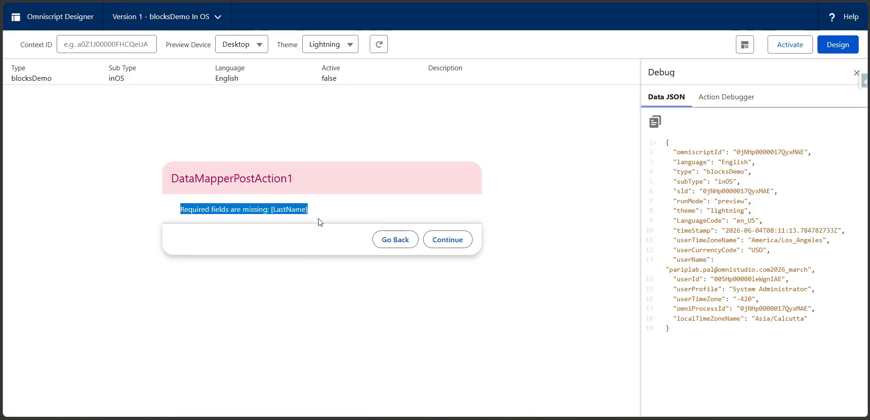
Expand the latest DataMapperPostAction1 entry in the Action Debugger and copy its response JSON
{"action": "left_click", "coordinate": [709, 103]}
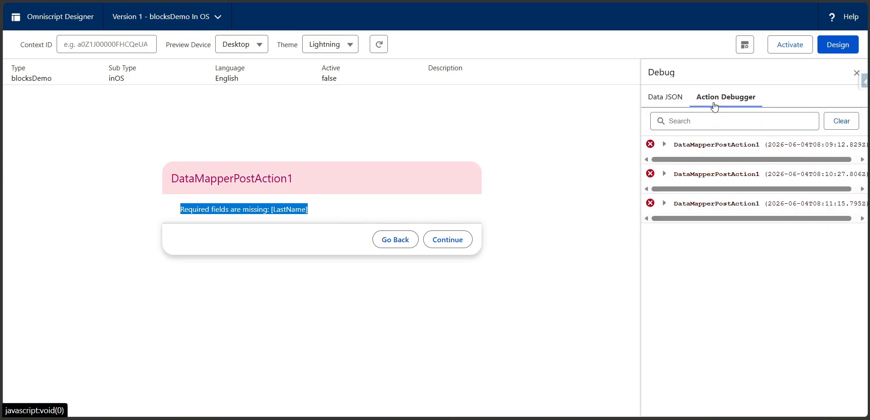
{"action": "left_click", "coordinate": [665, 204]}
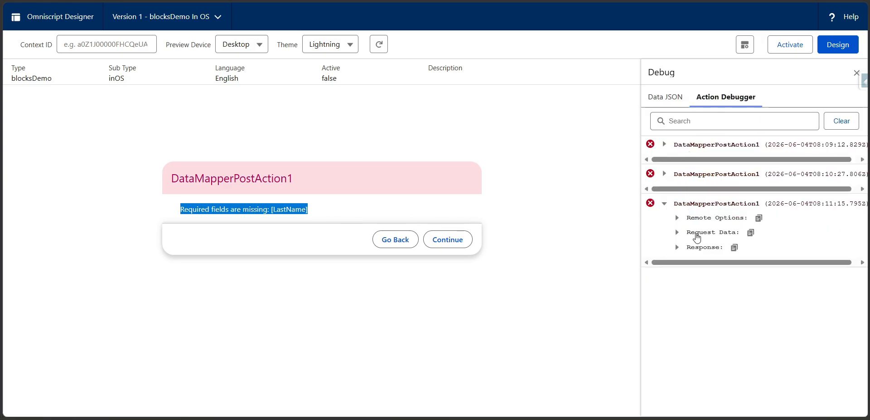
{"action": "left_click", "coordinate": [676, 247]}
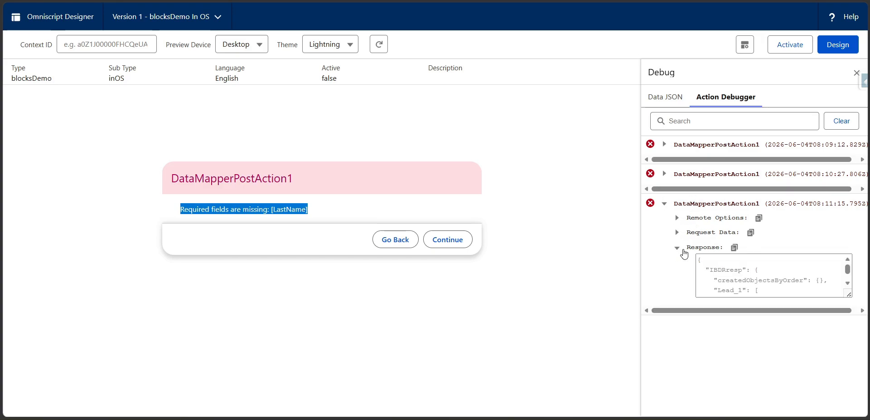
{"action": "scroll", "coordinate": [724, 281], "scroll_direction": "down", "scroll_amount": 3}
{"action": "left_click_drag", "start_coordinate": [848, 294], "coordinate": [849, 358]}
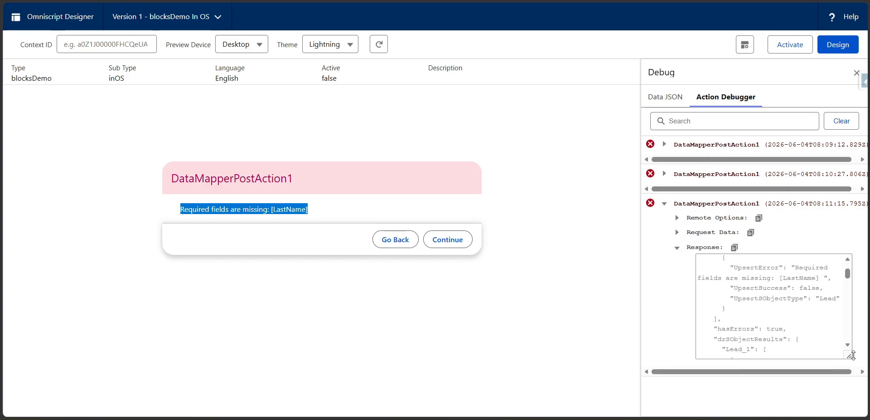
{"action": "scroll", "coordinate": [787, 317], "scroll_direction": "up", "scroll_amount": 2}
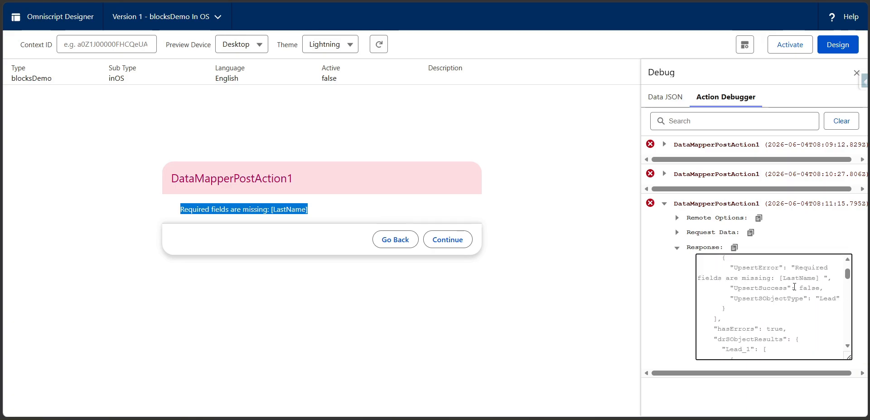
{"action": "left_click", "coordinate": [735, 247]}
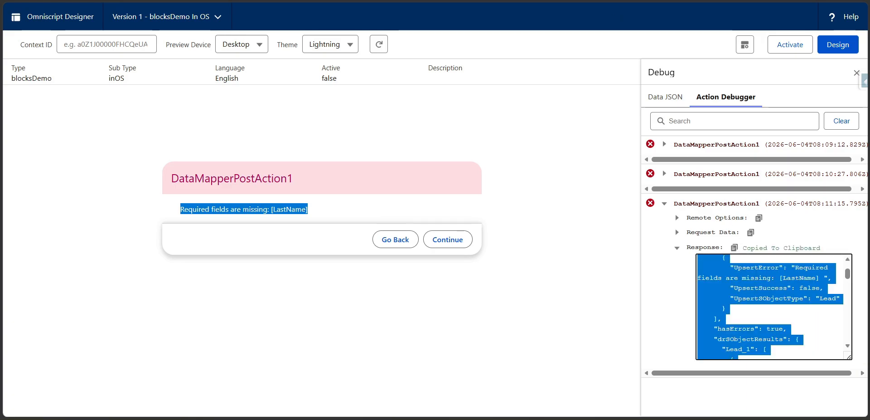
Search the web for "json formatter" in a new browser tab, open jsonformatter.org and replace its input with the copied response
{"action": "key", "text": "ctrl+t"}
{"action": "type", "text": "json"}
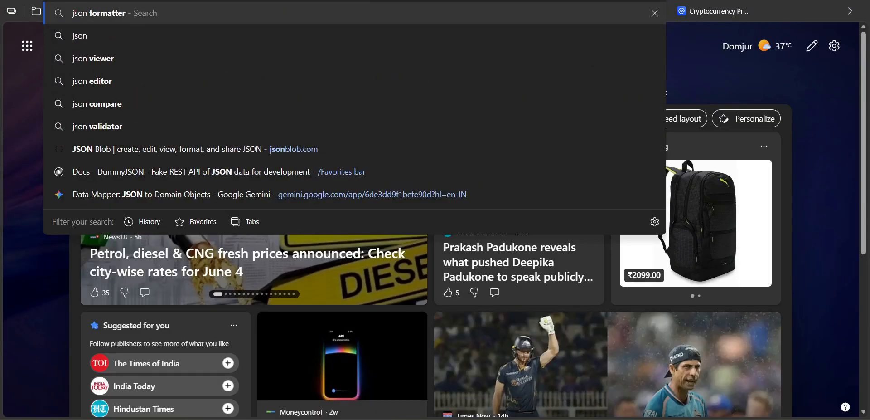
{"action": "type", "text": " formatter"}
{"action": "key", "text": "Return"}
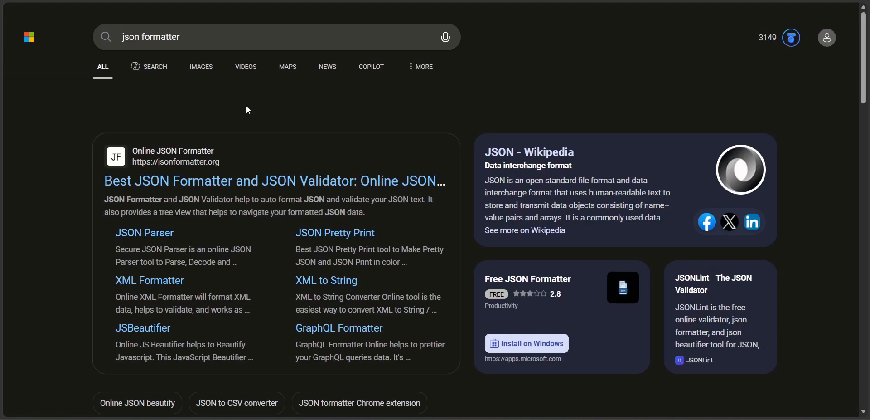
{"action": "left_click", "coordinate": [194, 183]}
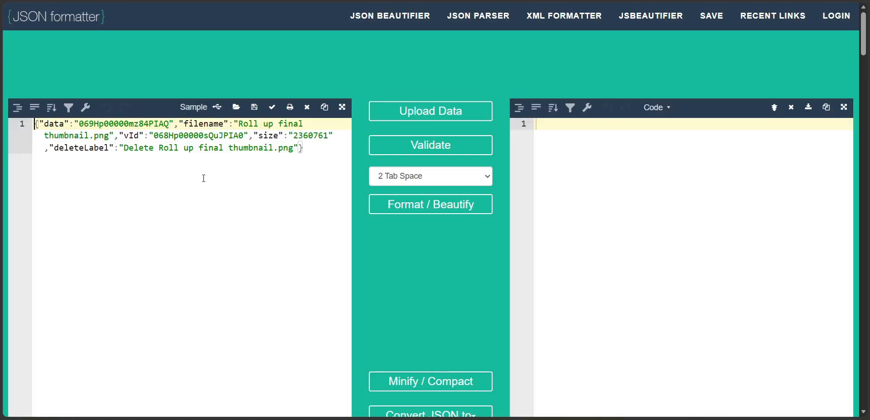
{"action": "key", "text": "ctrl+a"}
{"action": "key", "text": "ctrl+v"}
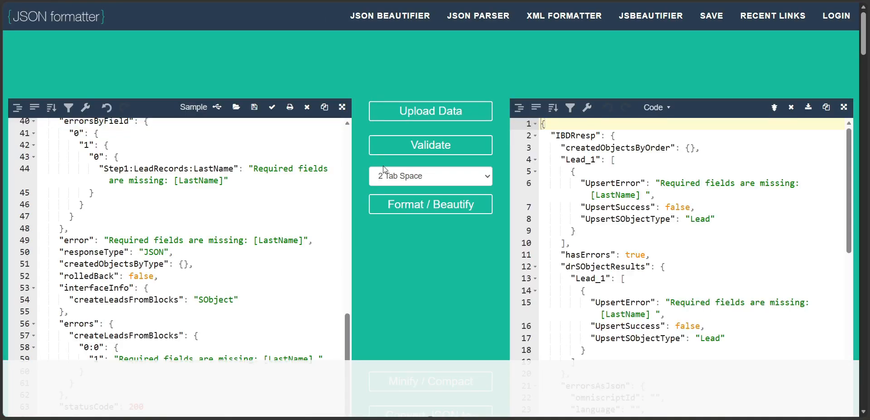
Collapse and expand the IBDRresp node in the formatted response to examine it and the top-level error node
{"action": "left_click", "coordinate": [535, 135]}
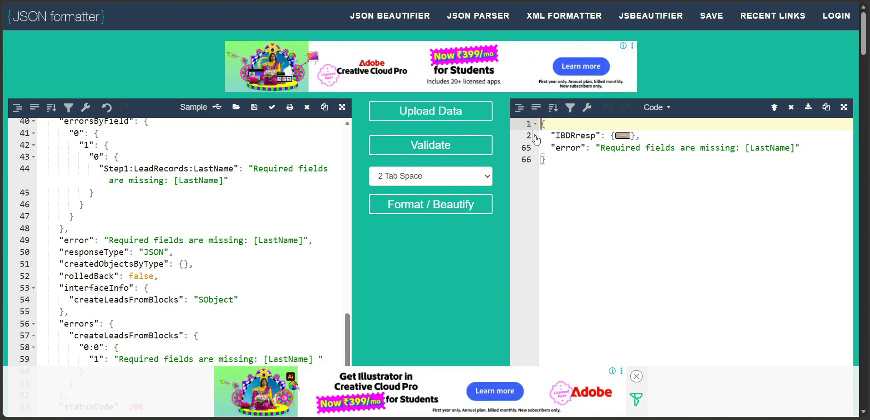
{"action": "left_click", "coordinate": [536, 136]}
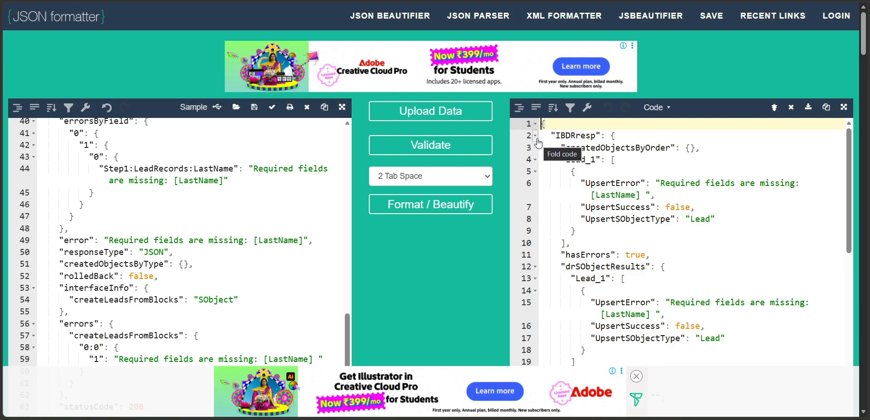
{"action": "scroll", "coordinate": [537, 144], "scroll_direction": "down", "scroll_amount": 1}
{"action": "scroll", "coordinate": [536, 144], "scroll_direction": "up", "scroll_amount": 1}
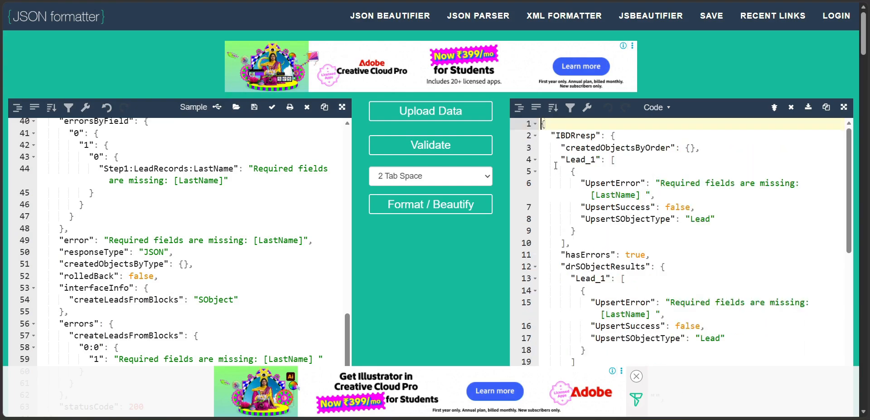
{"action": "left_click", "coordinate": [535, 135]}
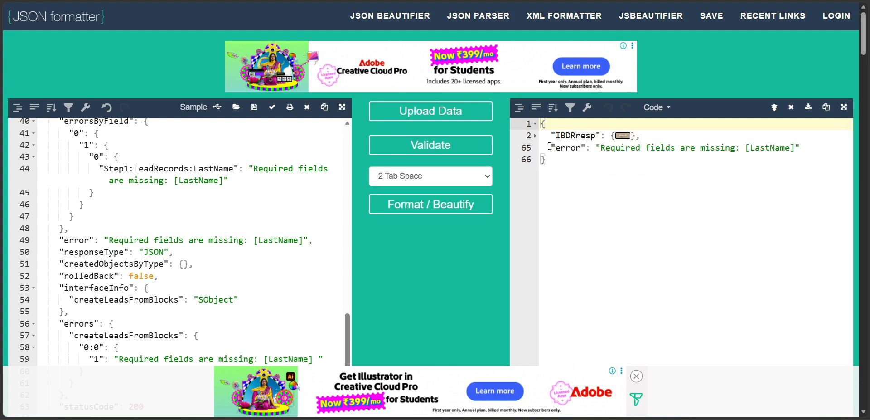
{"action": "left_click_drag", "start_coordinate": [557, 149], "coordinate": [582, 149]}
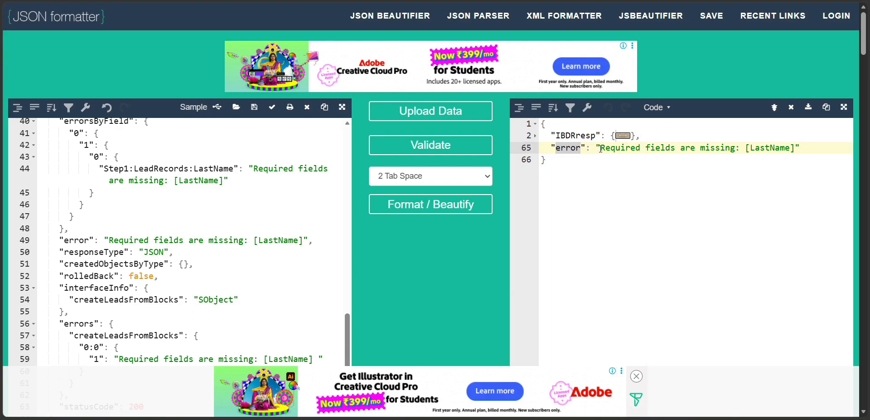
{"action": "left_click", "coordinate": [536, 135]}
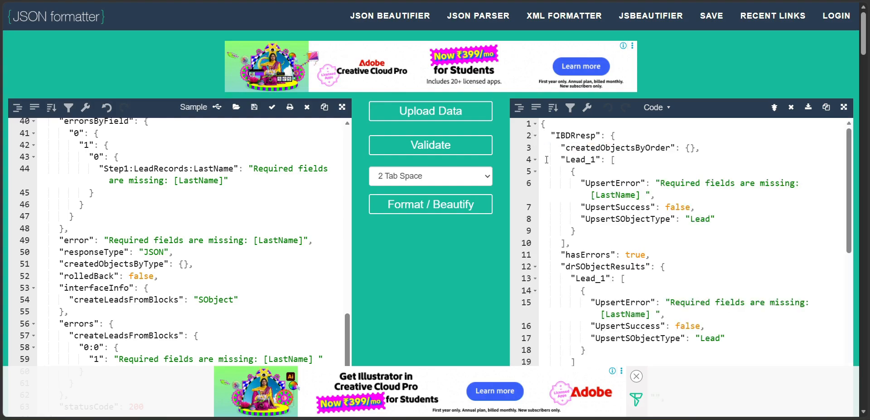
Examine the nodes inside IBDRresp, including hasErrors, drSObjectResults, errorsAsJson and errorsByField
{"action": "scroll", "coordinate": [569, 180], "scroll_direction": "down", "scroll_amount": 3}
{"action": "scroll", "coordinate": [568, 179], "scroll_direction": "up", "scroll_amount": 2}
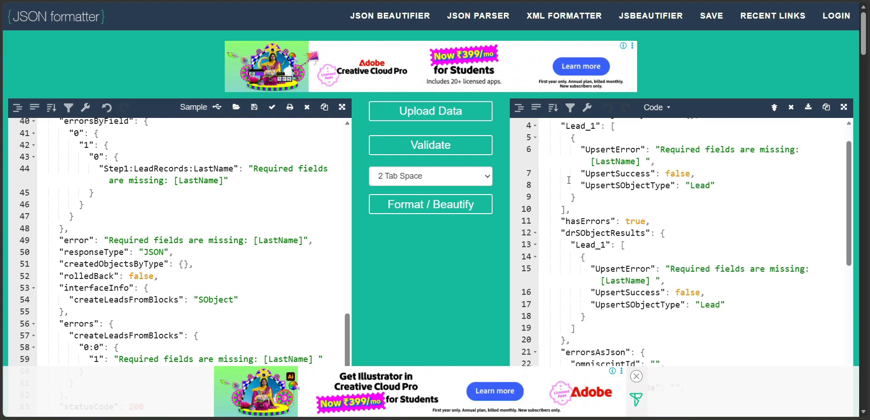
{"action": "double_click", "coordinate": [568, 221]}
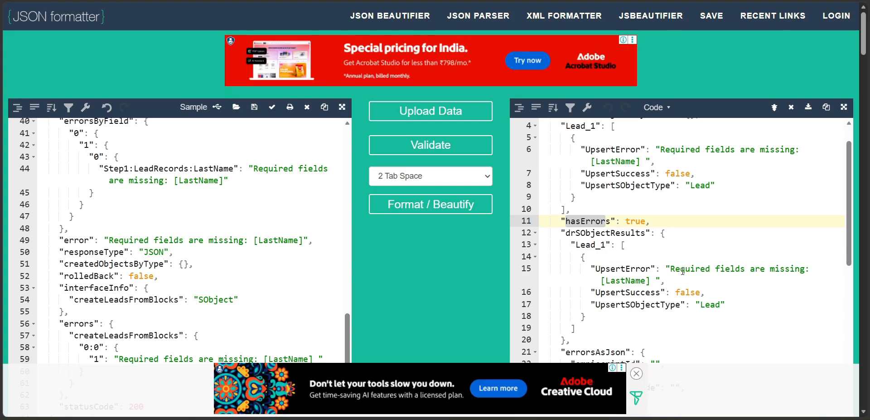
{"action": "scroll", "coordinate": [701, 269], "scroll_direction": "down", "scroll_amount": 5}
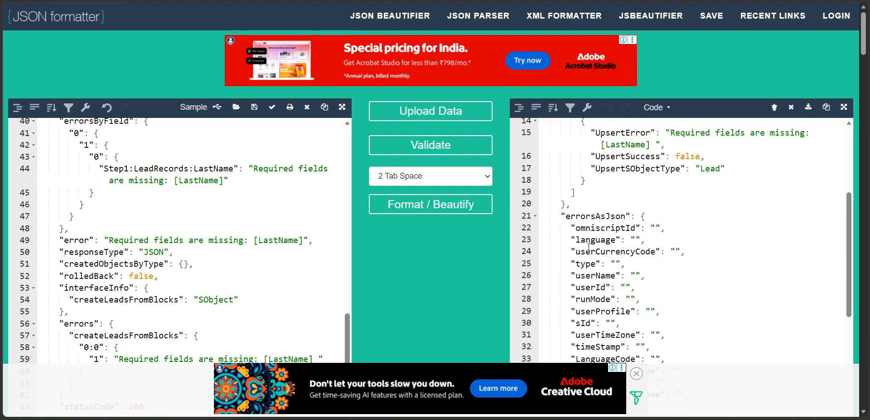
{"action": "scroll", "coordinate": [591, 264], "scroll_direction": "down", "scroll_amount": 2}
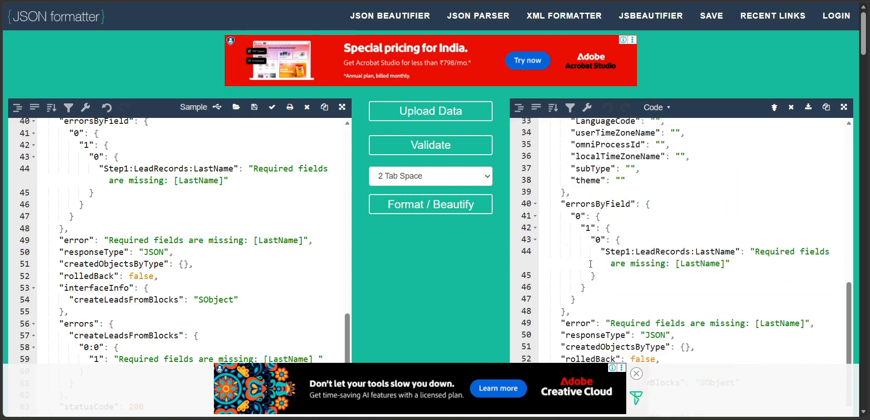
{"action": "scroll", "coordinate": [590, 263], "scroll_direction": "down", "scroll_amount": 2}
{"action": "scroll", "coordinate": [593, 254], "scroll_direction": "up", "scroll_amount": 9}
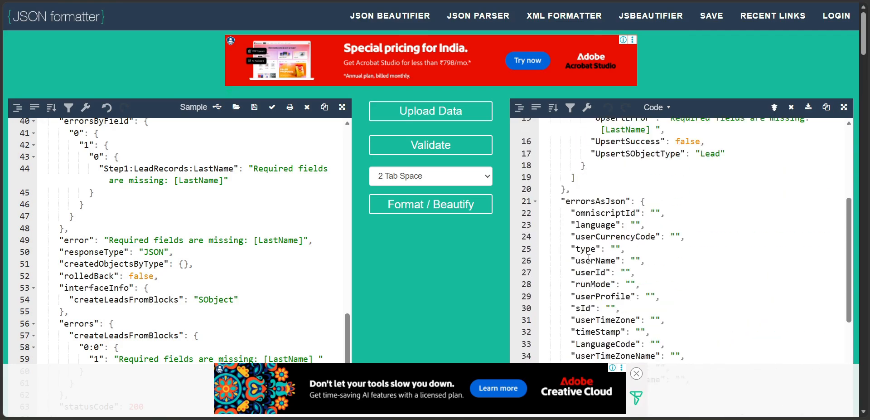
{"action": "left_click", "coordinate": [617, 253]}
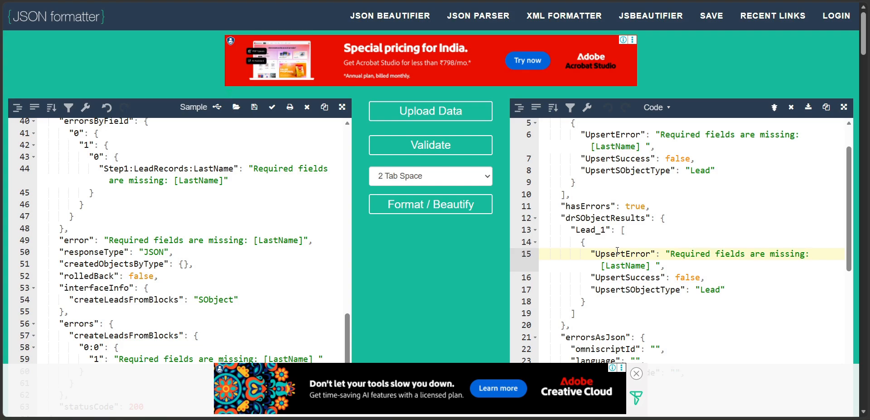
{"action": "double_click", "coordinate": [583, 217]}
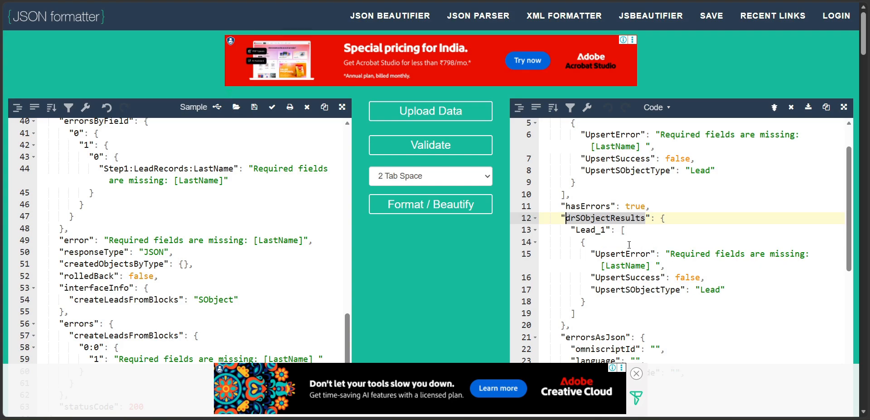
Examine the errorsAsJson node, collapse the IBDRresp node and select the top-level error key
{"action": "scroll", "coordinate": [618, 269], "scroll_direction": "down", "scroll_amount": 3}
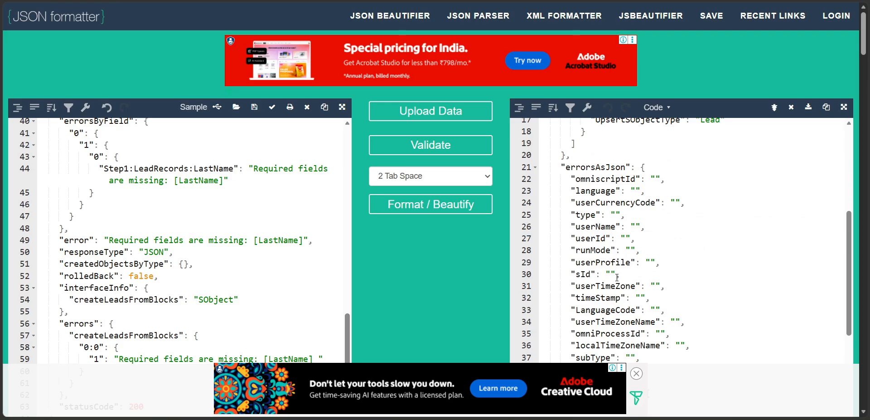
{"action": "scroll", "coordinate": [617, 276], "scroll_direction": "up", "scroll_amount": 3}
{"action": "left_click", "coordinate": [535, 136]}
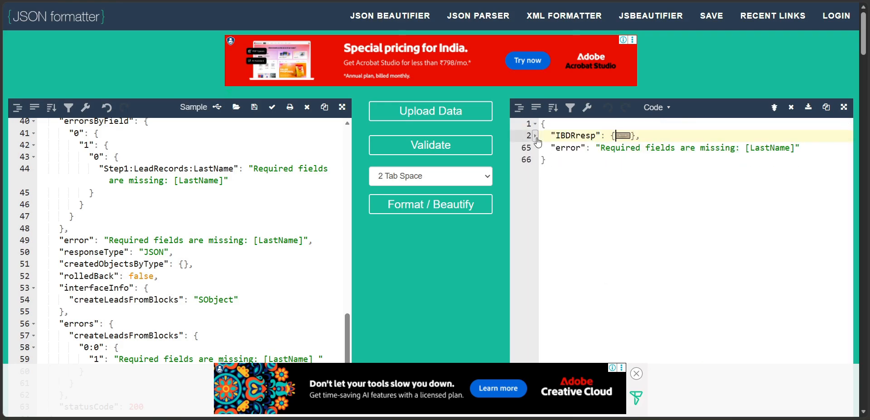
{"action": "left_click", "coordinate": [557, 147]}
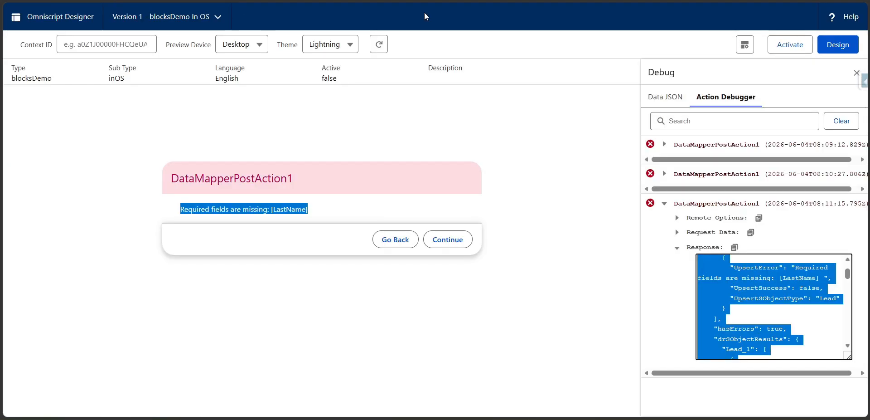
Return to the Omniscript design and add a custom error message with the path "error" to DataMapperPostAction1
{"action": "left_click", "coordinate": [834, 45]}
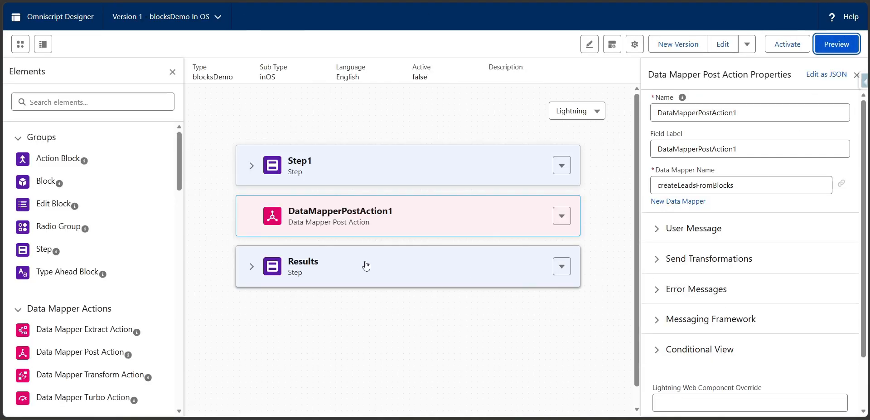
{"action": "left_click", "coordinate": [675, 290]}
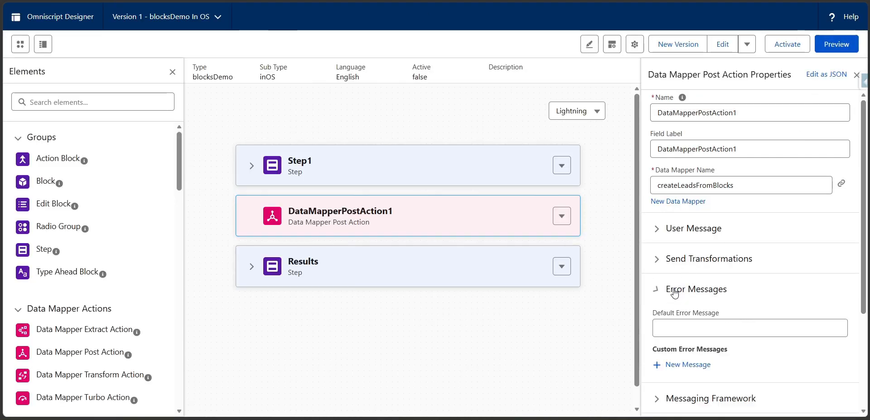
{"action": "scroll", "coordinate": [676, 309], "scroll_direction": "down", "scroll_amount": 1}
{"action": "left_click", "coordinate": [677, 308]}
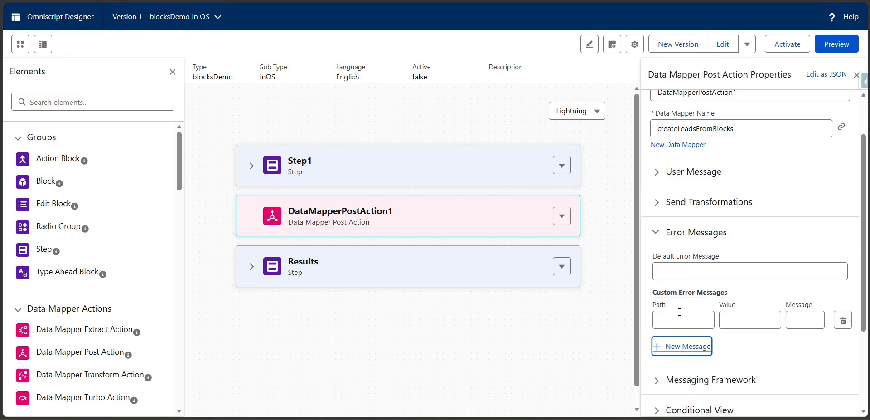
{"action": "left_click", "coordinate": [677, 317]}
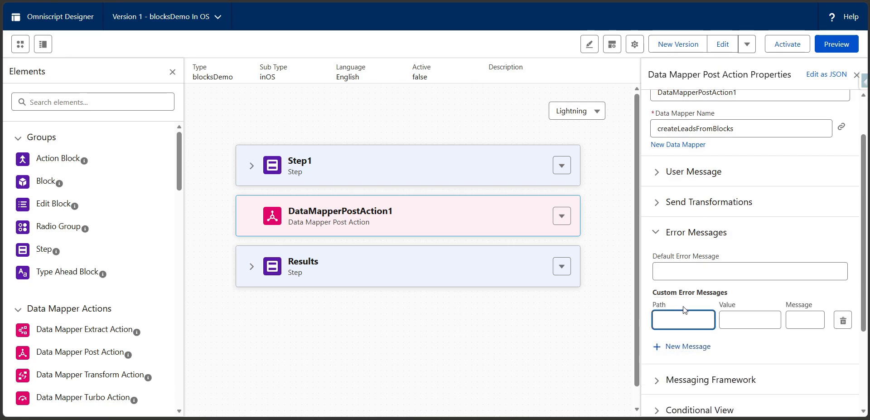
{"action": "type", "text": "error"}
Copy "Required fields are missing: [LastName]" from the formatted response and paste it as the custom error message's value
{"action": "left_click", "coordinate": [731, 316]}
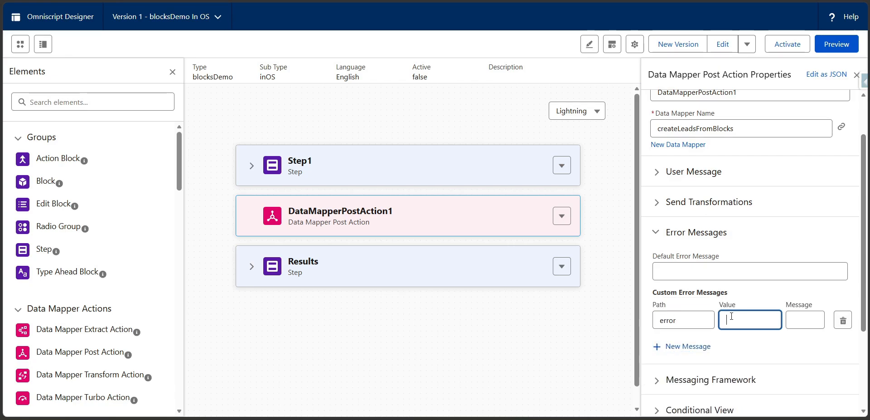
{"action": "left_click", "coordinate": [653, 1]}
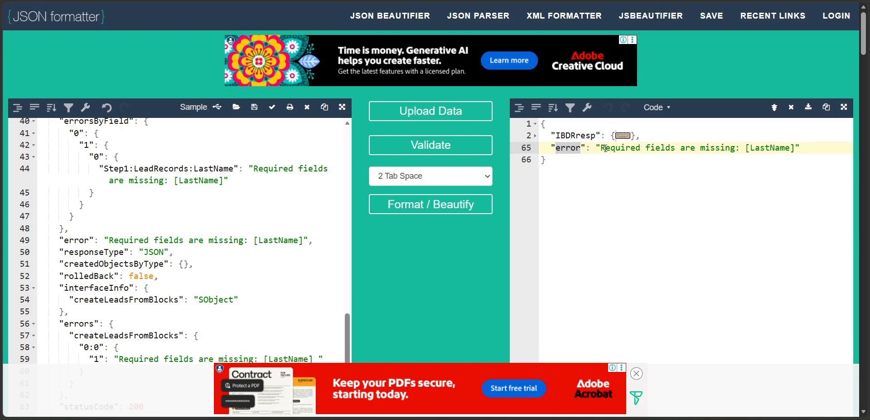
{"action": "left_click_drag", "start_coordinate": [600, 148], "coordinate": [796, 146]}
{"action": "key", "text": "ctrl+c"}
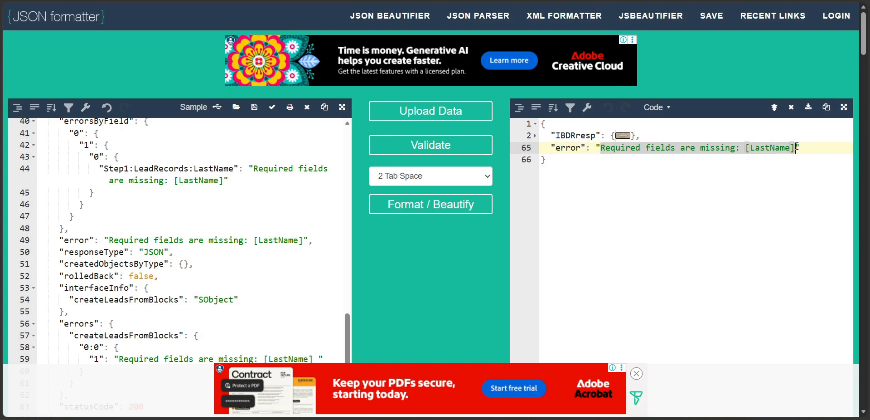
{"action": "left_click", "coordinate": [453, 1]}
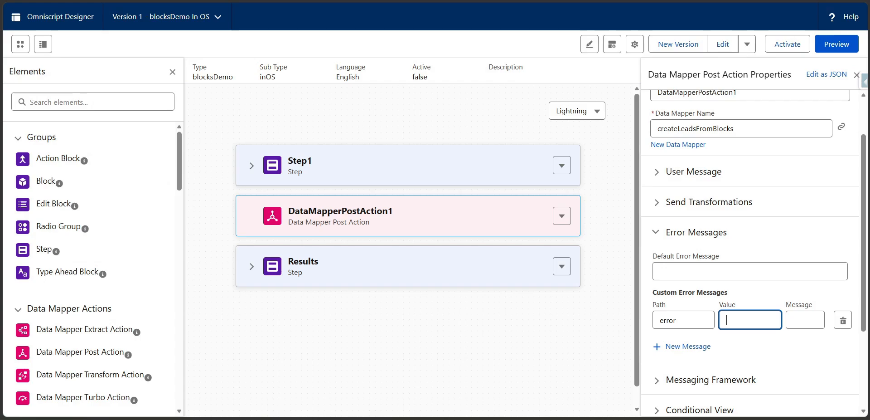
{"action": "key", "text": "ctrl+v"}
{"action": "left_click", "coordinate": [773, 299]}
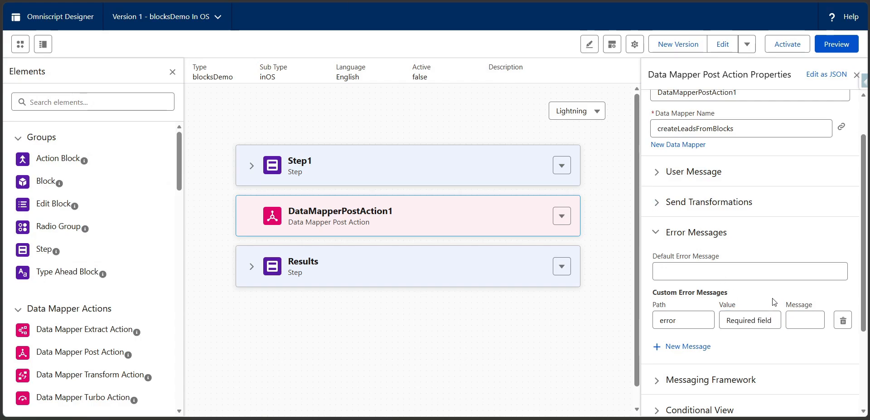
{"action": "double_click", "coordinate": [727, 304]}
{"action": "left_click", "coordinate": [728, 321]}
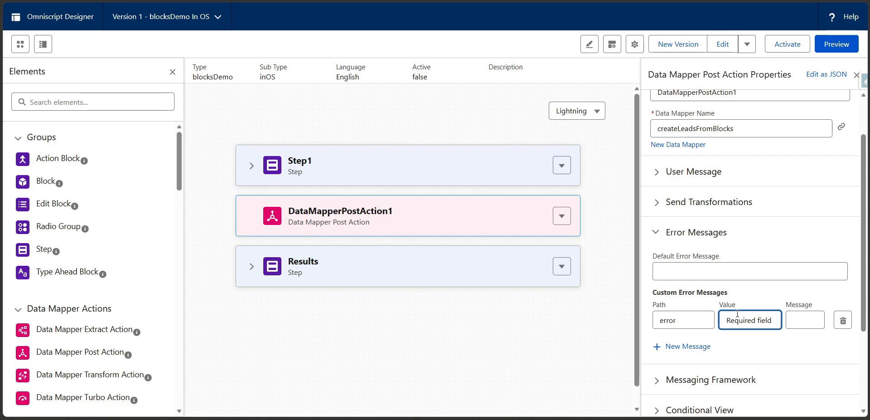
{"action": "left_click", "coordinate": [766, 297]}
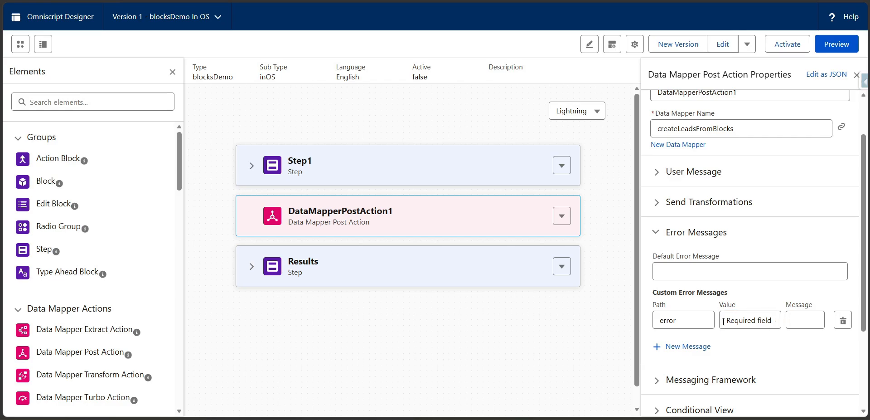
Set the custom error's message text to "CUstom Error Message!"
{"action": "left_click", "coordinate": [805, 320]}
{"action": "type", "text": "CUsto"}
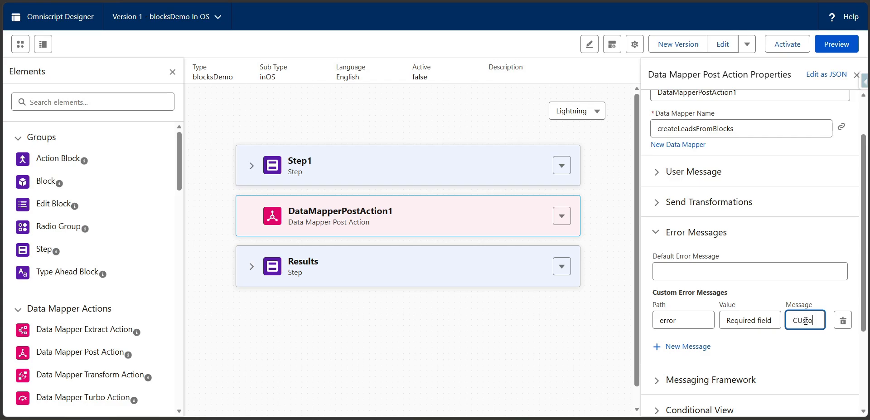
{"action": "type", "text": "me"}
{"action": "type", "text": "r Error"}
{"action": "type", "text": " Message"}
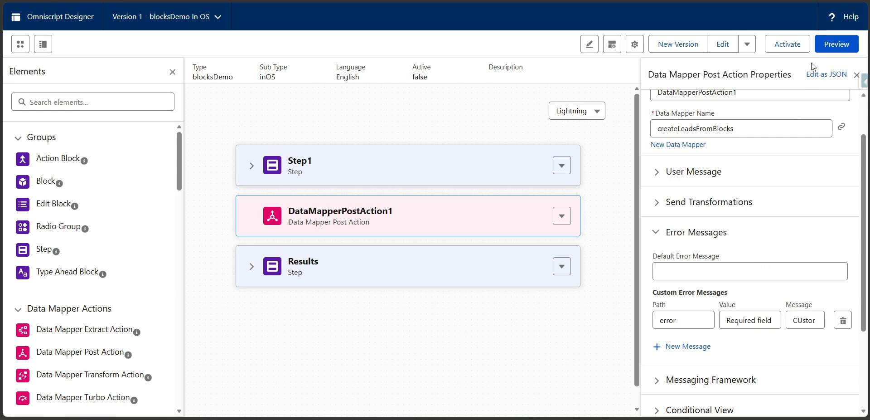
Preview the Omniscript, submit Step1 with its fields empty and examine the error message text
{"action": "left_click", "coordinate": [837, 43]}
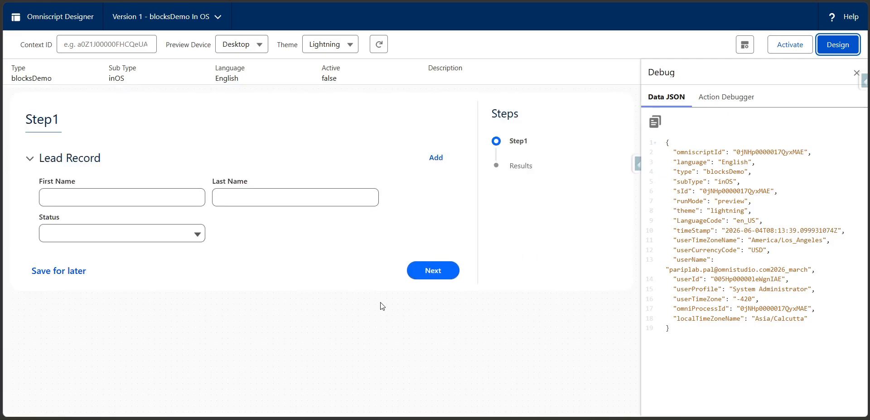
{"action": "left_click", "coordinate": [442, 275]}
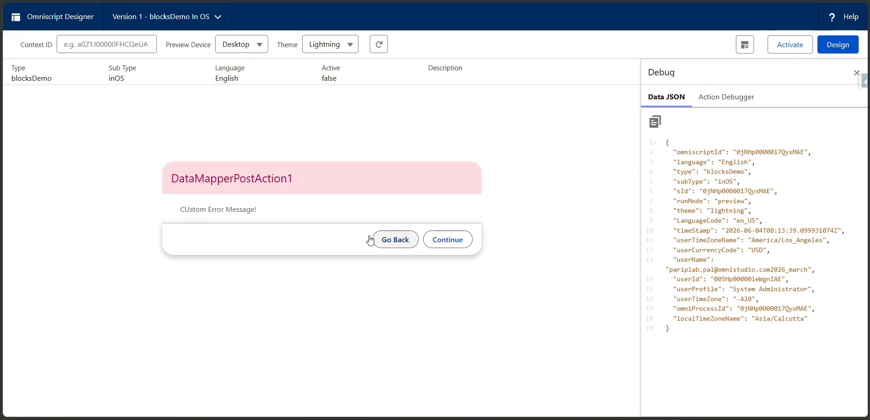
{"action": "left_click_drag", "start_coordinate": [180, 209], "coordinate": [262, 205]}
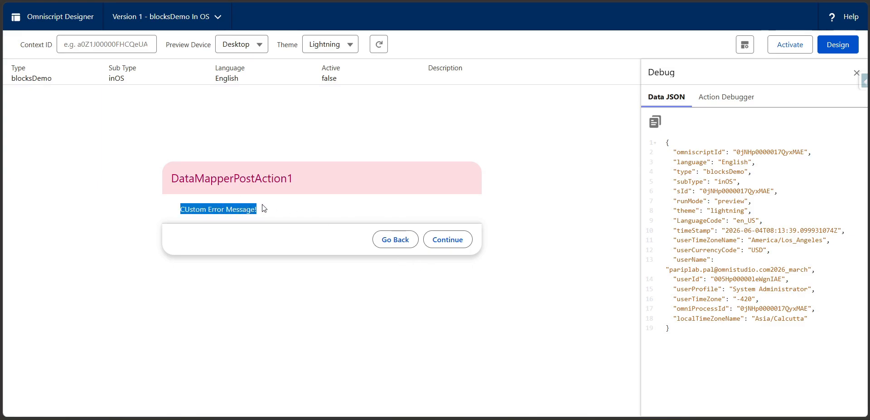
Return to the design and delete "Re" from the start of the custom error message's value
{"action": "left_click", "coordinate": [836, 44]}
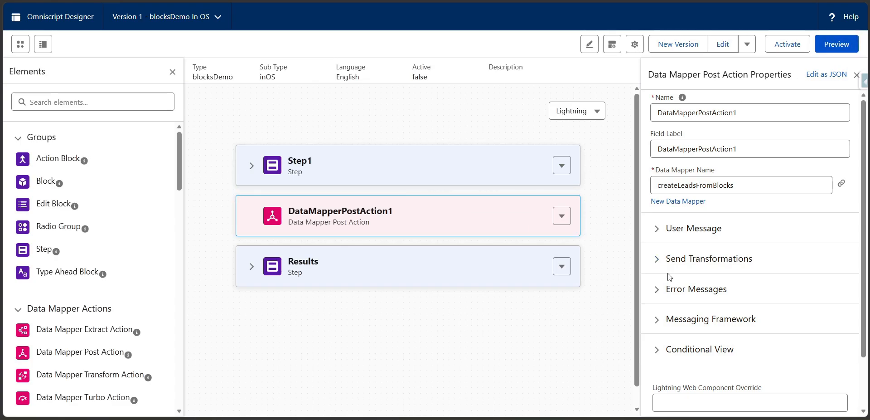
{"action": "left_click", "coordinate": [668, 290]}
{"action": "scroll", "coordinate": [731, 285], "scroll_direction": "down", "scroll_amount": 3}
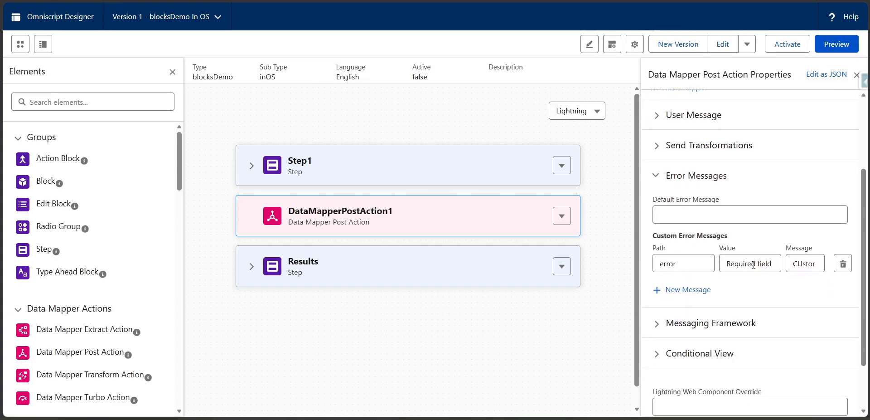
{"action": "left_click_drag", "start_coordinate": [736, 263], "coordinate": [726, 265]}
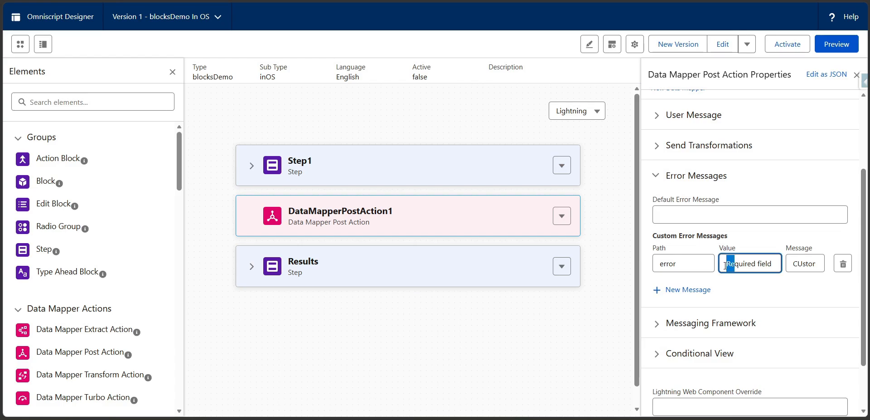
{"action": "key", "text": "BackSpace"}
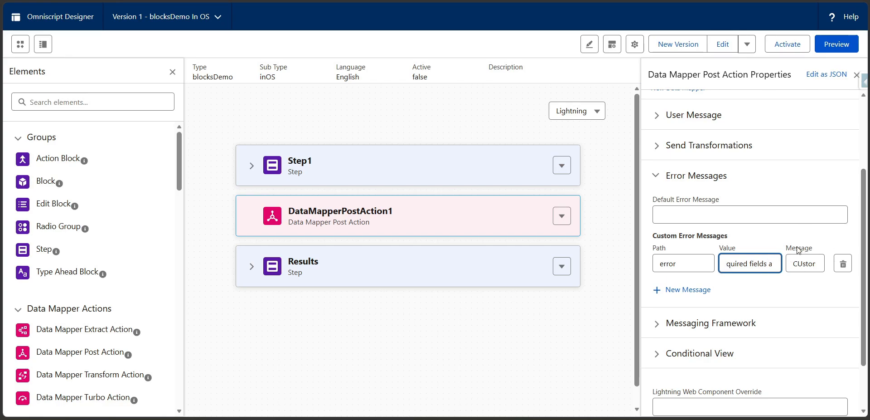
Preview the Omniscript again with the altered value, submit the empty Step1 and check the error text
{"action": "left_click", "coordinate": [836, 44]}
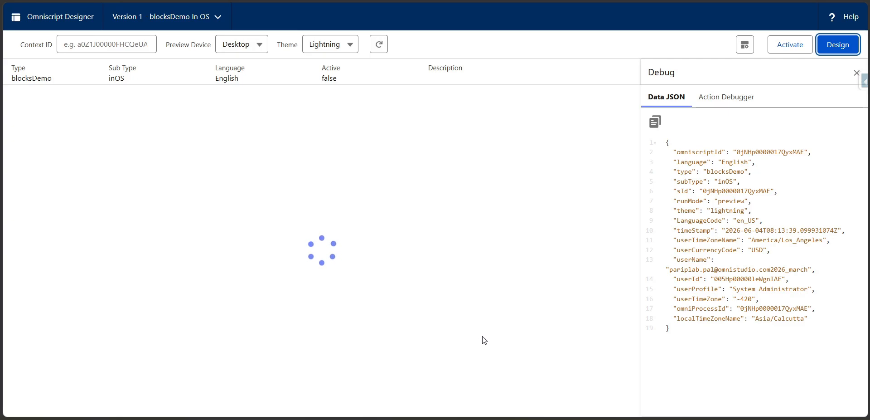
{"action": "left_click", "coordinate": [440, 272]}
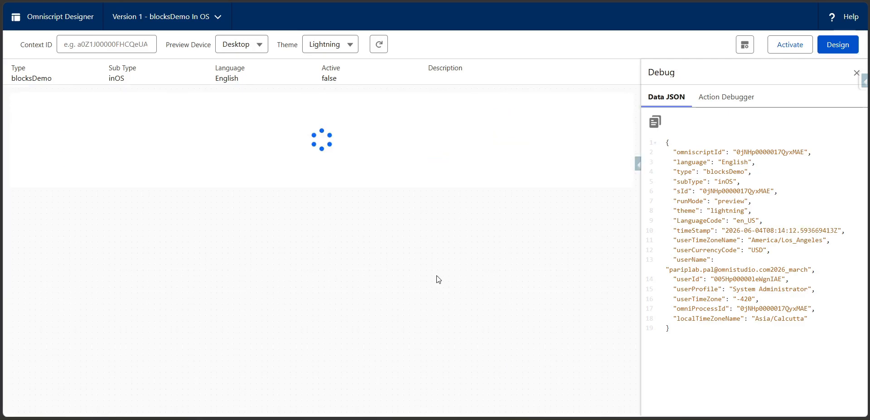
{"action": "left_click_drag", "start_coordinate": [308, 210], "coordinate": [180, 208]}
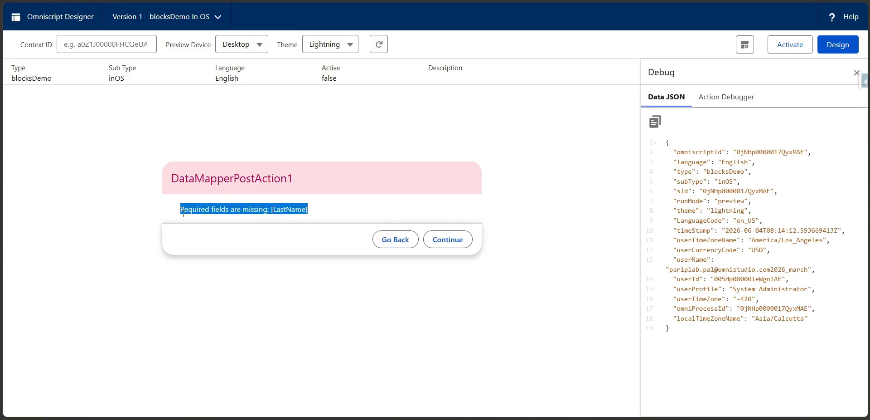
Reopen the action's error messages and restore the custom error value to "Required fields are missing: [LastName]", comparing it with the formatted JSON
{"action": "left_click", "coordinate": [838, 44]}
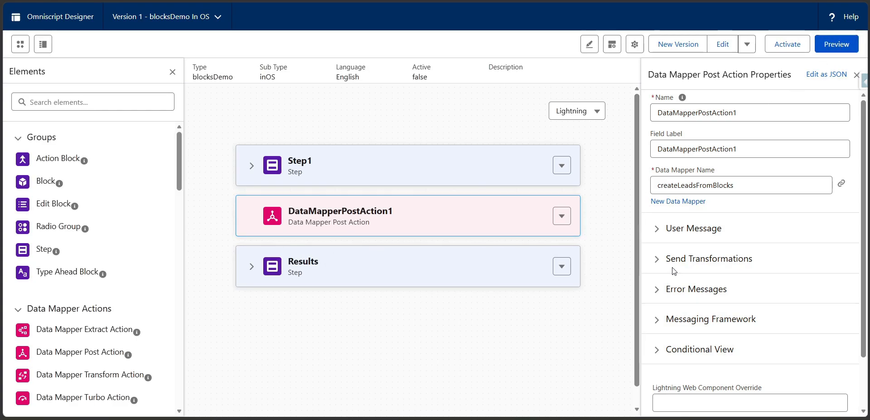
{"action": "scroll", "coordinate": [675, 271], "scroll_direction": "down", "scroll_amount": 1}
{"action": "left_click", "coordinate": [666, 235]}
{"action": "scroll", "coordinate": [668, 250], "scroll_direction": "down", "scroll_amount": 1}
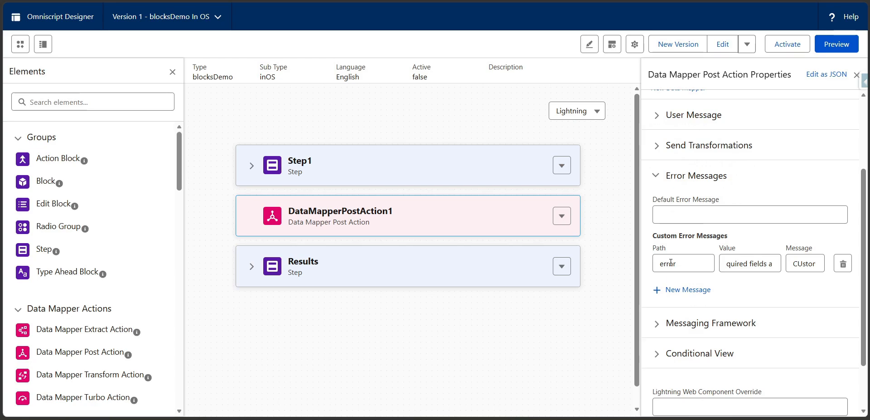
{"action": "left_click_drag", "start_coordinate": [676, 264], "coordinate": [660, 266]}
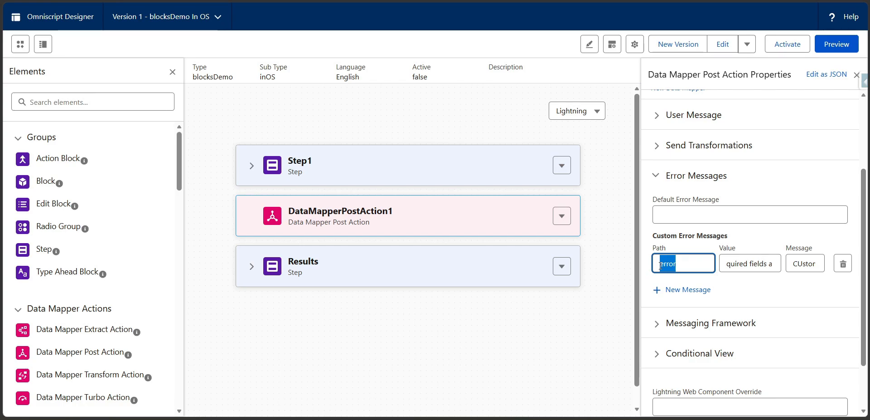
{"action": "left_click", "coordinate": [729, 265]}
{"action": "left_click", "coordinate": [724, 257]}
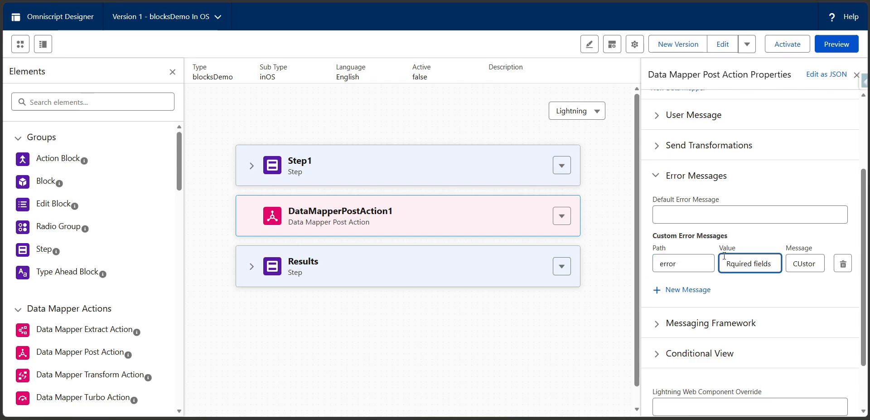
{"action": "type", "text": "e"}
{"action": "key", "text": "alt+Tab"}
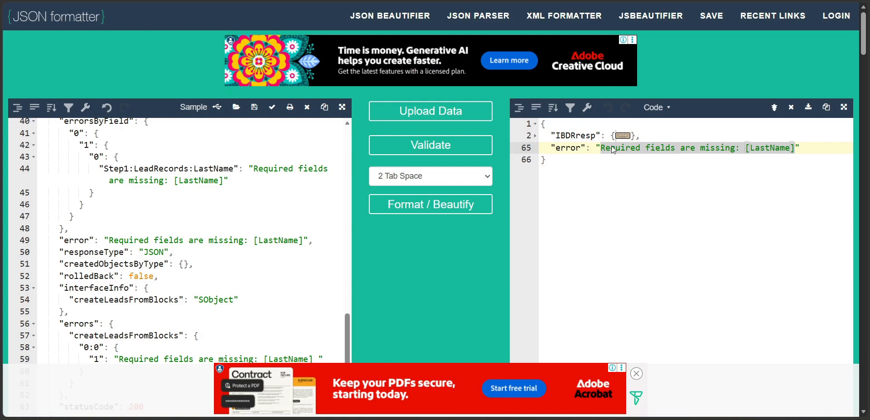
{"action": "key", "text": "alt+Tab"}
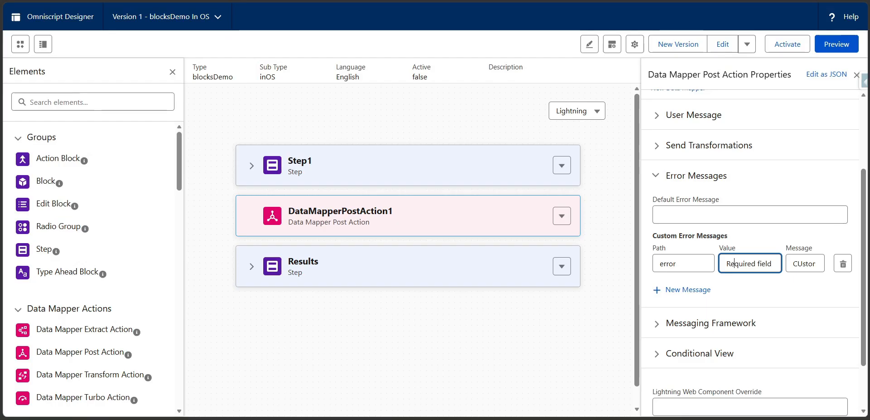
{"action": "left_click", "coordinate": [766, 237]}
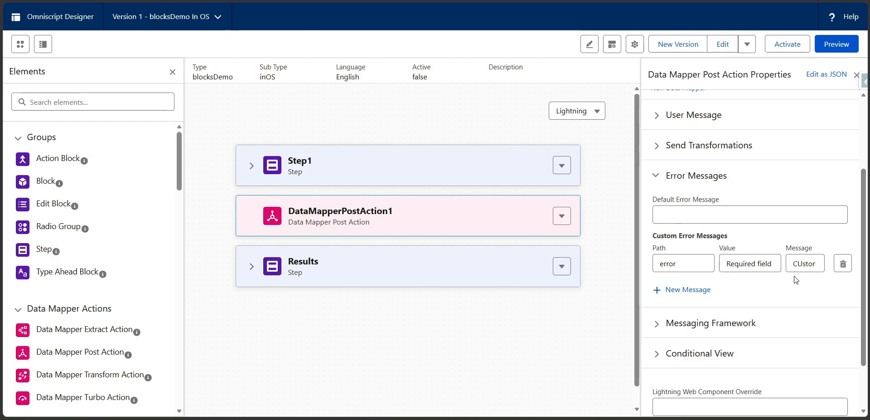
Check the end of the custom message text and add a second, blank custom error message row
{"action": "left_click_drag", "start_coordinate": [794, 264], "coordinate": [829, 268]}
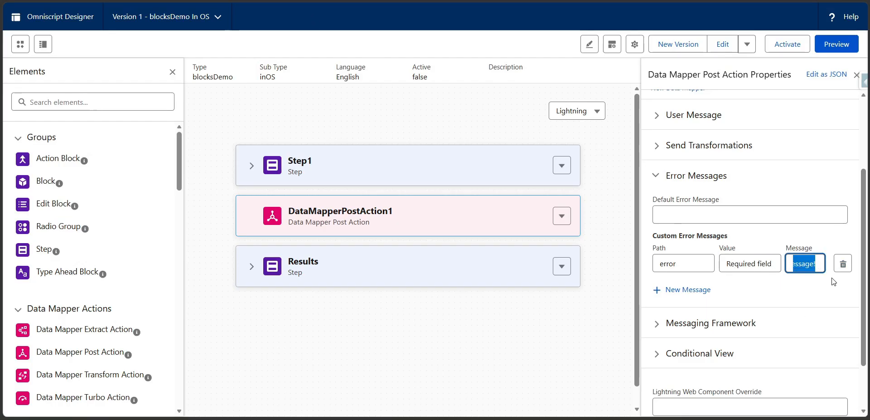
{"action": "left_click", "coordinate": [683, 290]}
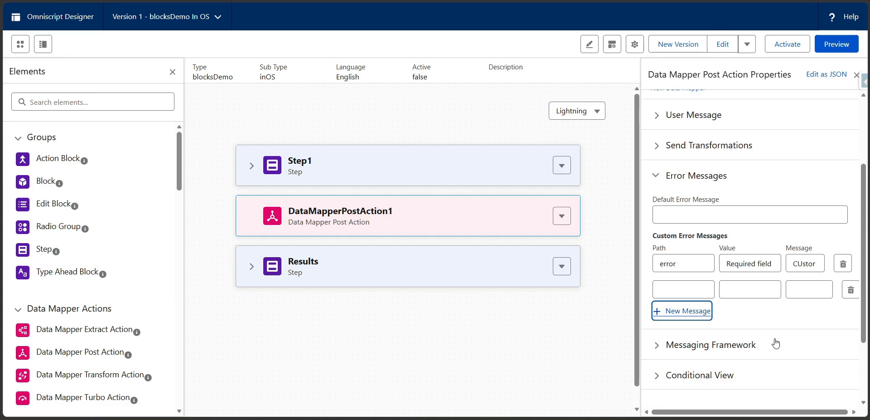
Expand the Results step and open its text block's properties, and expand Step1 to review the Lead Record block
{"action": "left_click", "coordinate": [251, 266]}
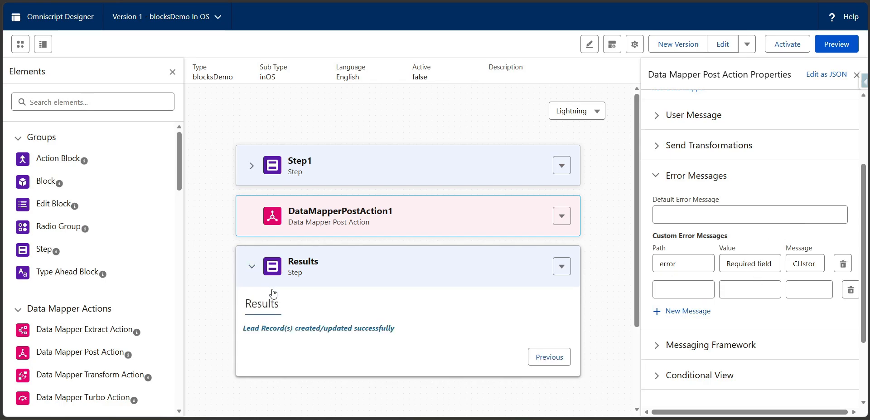
{"action": "left_click", "coordinate": [340, 334]}
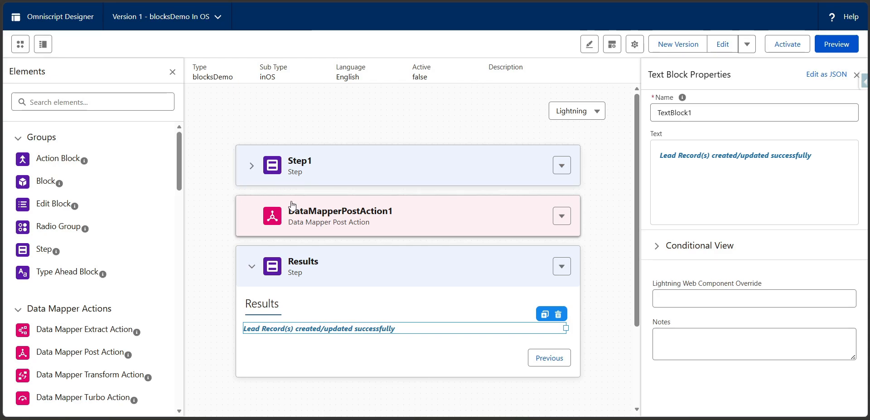
{"action": "left_click", "coordinate": [252, 166]}
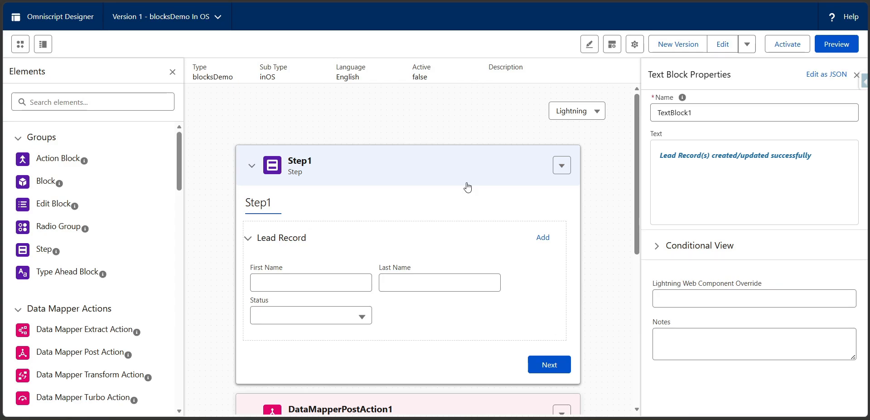